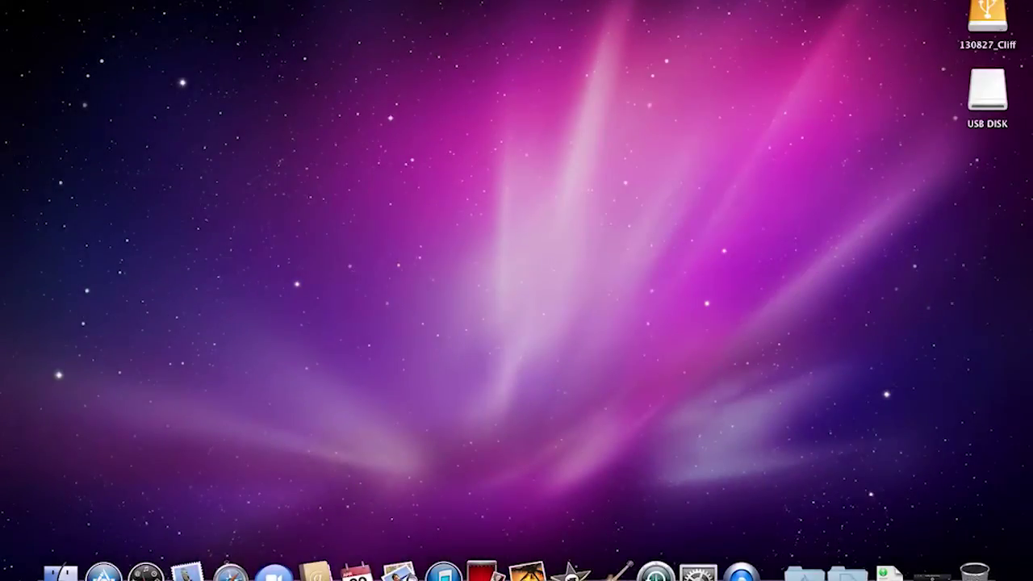
# Step: Launch Firefox through a Spotlight search for 'fire'
pyautogui.press('super+space')
pyautogui.write('qui')
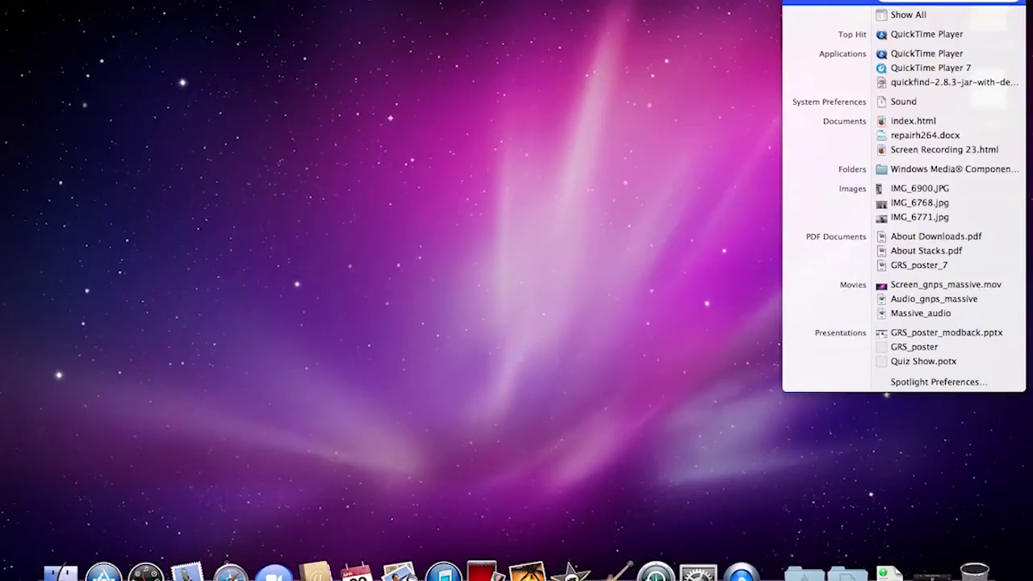
pyautogui.press('BackSpace')
pyautogui.press('BackSpace')
pyautogui.press('BackSpace')
pyautogui.write('fire')
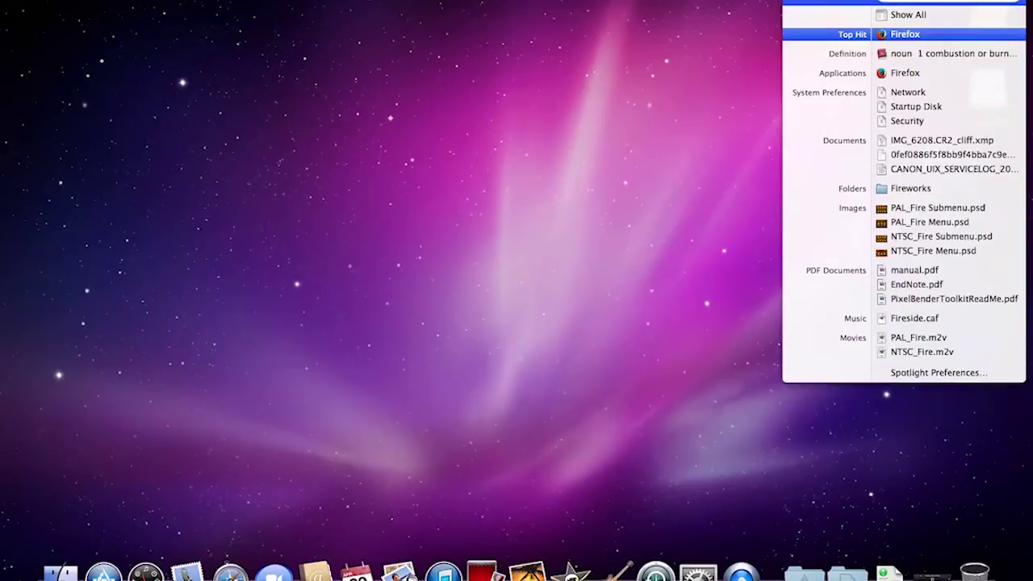
pyautogui.press('Return')
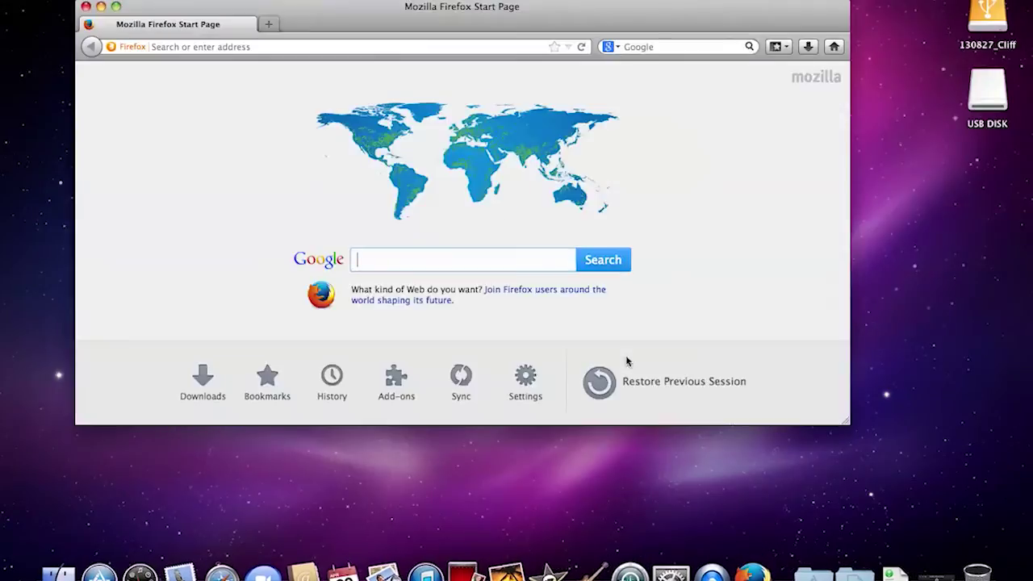
# Step: Reposition the Firefox window and load gnps.ucsd.edu from the address bar
pyautogui.moveTo(317, 9); pyautogui.dragTo(304, 34)
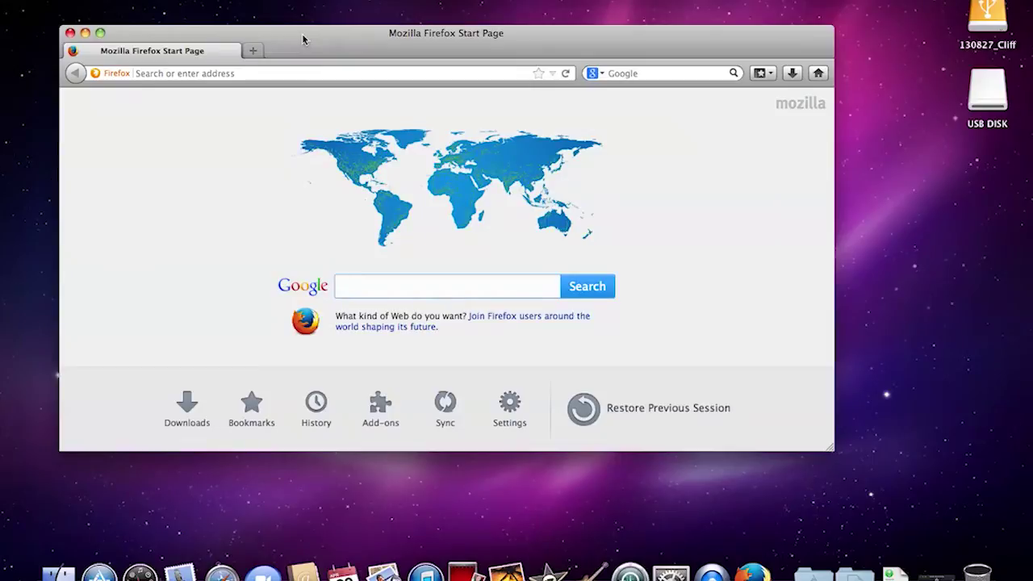
pyautogui.click(223, 73)
pyautogui.write('gma')
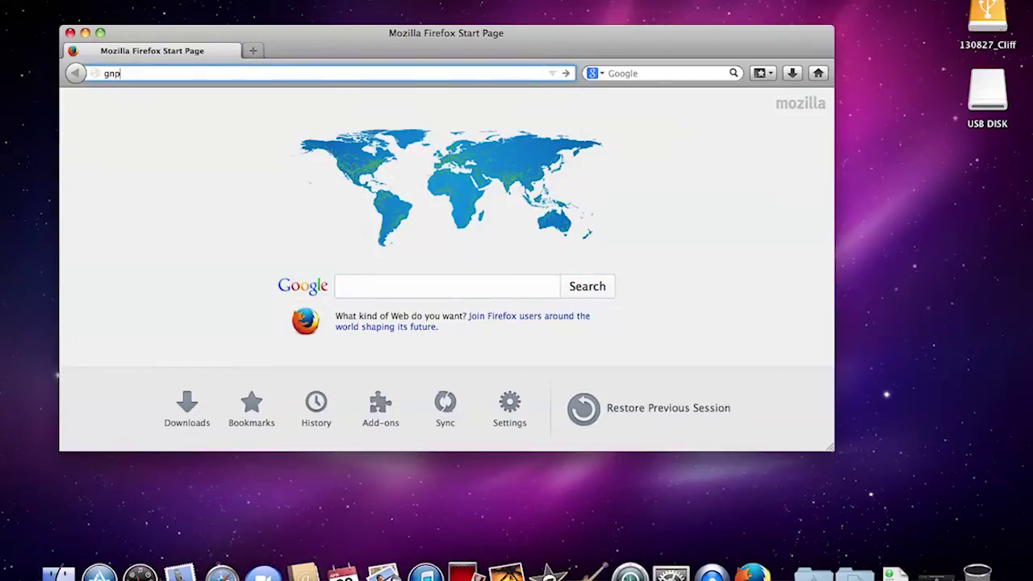
pyautogui.press('BackSpace')
pyautogui.press('BackSpace')
pyautogui.press('BackSpace')
pyautogui.write('gnps.ucsd.edu')
pyautogui.press('Return')
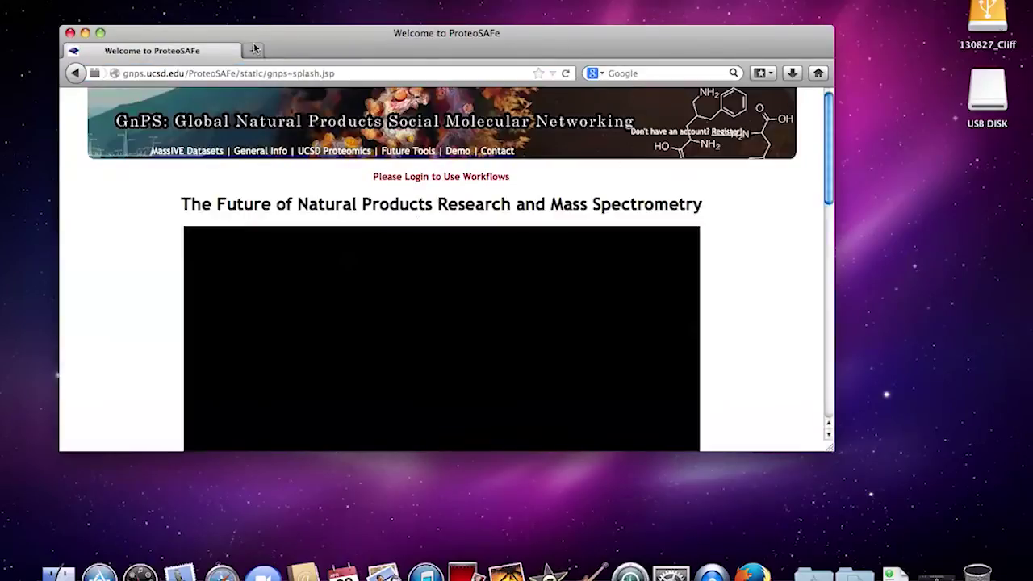
# Step: Enlarge the browser window, sign in with the GNPS username and password, and decline saving it
pyautogui.moveTo(831, 449); pyautogui.dragTo(839, 558)
pyautogui.moveTo(652, 42); pyautogui.dragTo(647, 7)
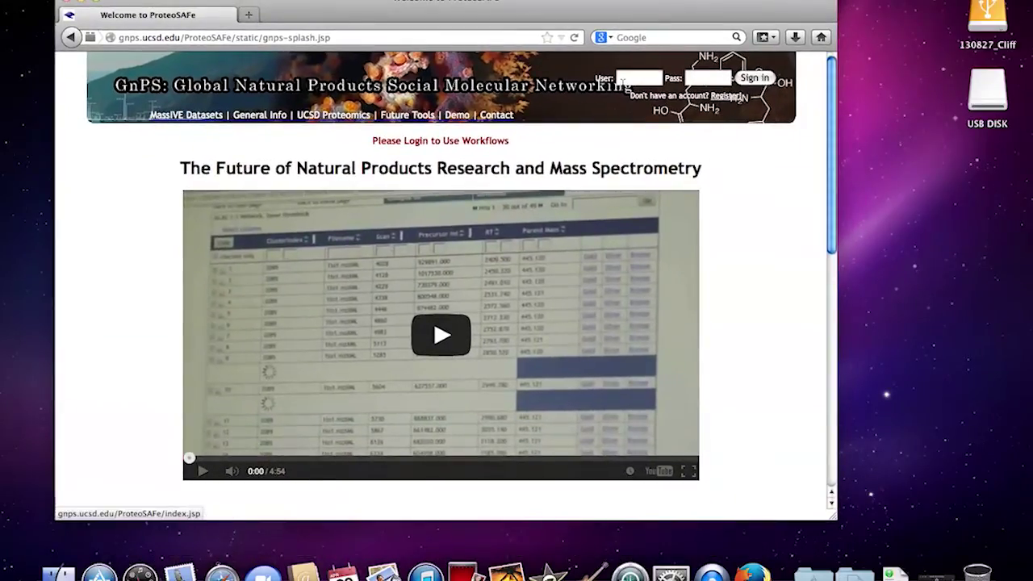
pyautogui.click(622, 78)
pyautogui.press('Tab')
pyautogui.write('•••••')
pyautogui.press('Return')
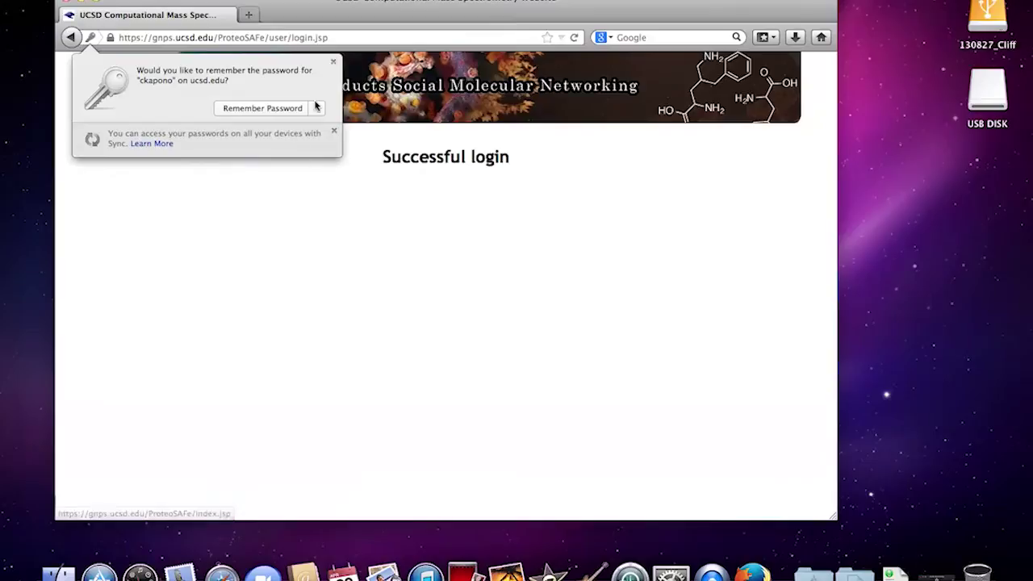
pyautogui.click(333, 62)
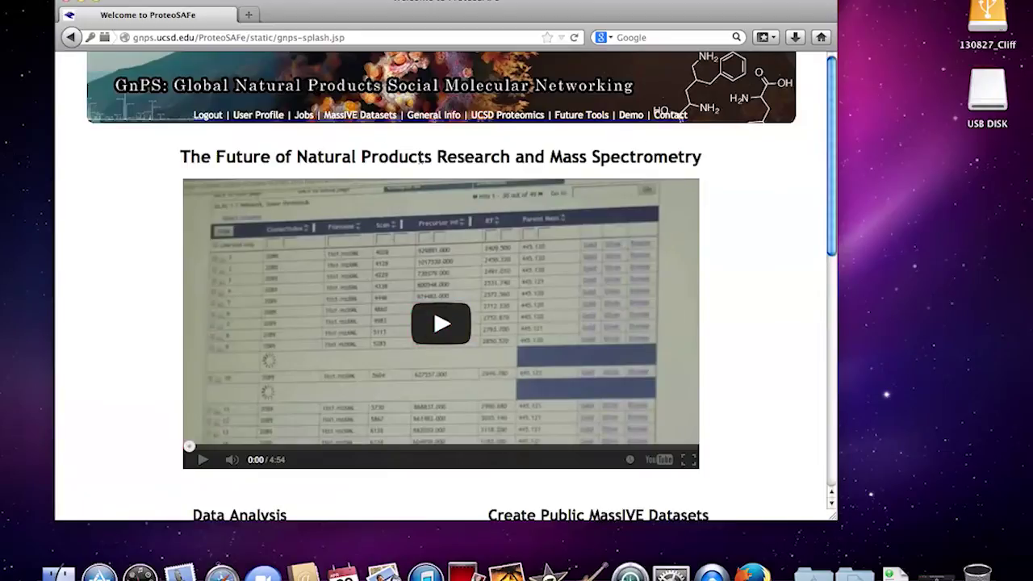
# Step: Open the MassIVE Datasets list, scroll through it, and select the USB DISK drive
pyautogui.click(373, 118)
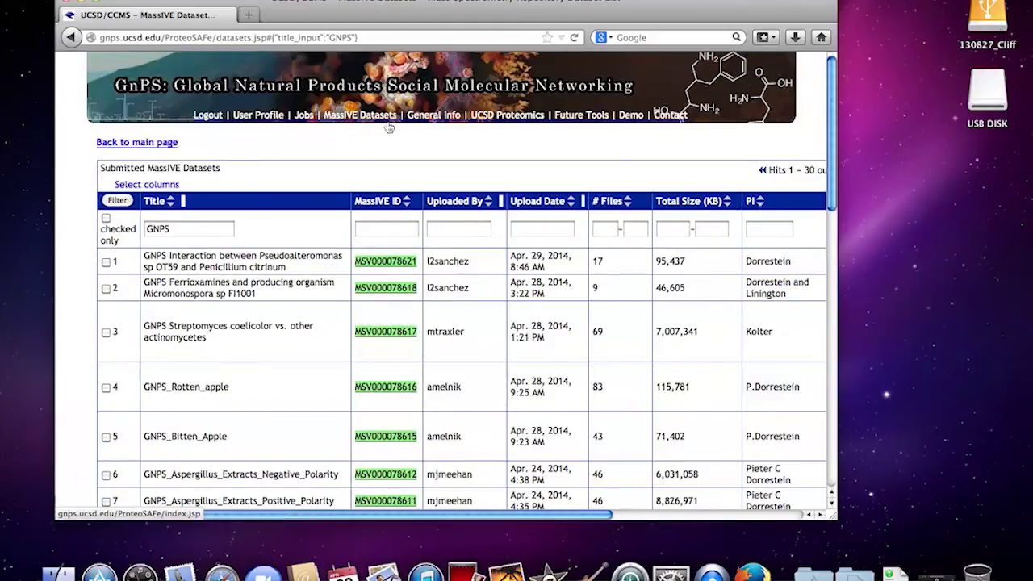
pyautogui.scroll(-5, 277, 302)
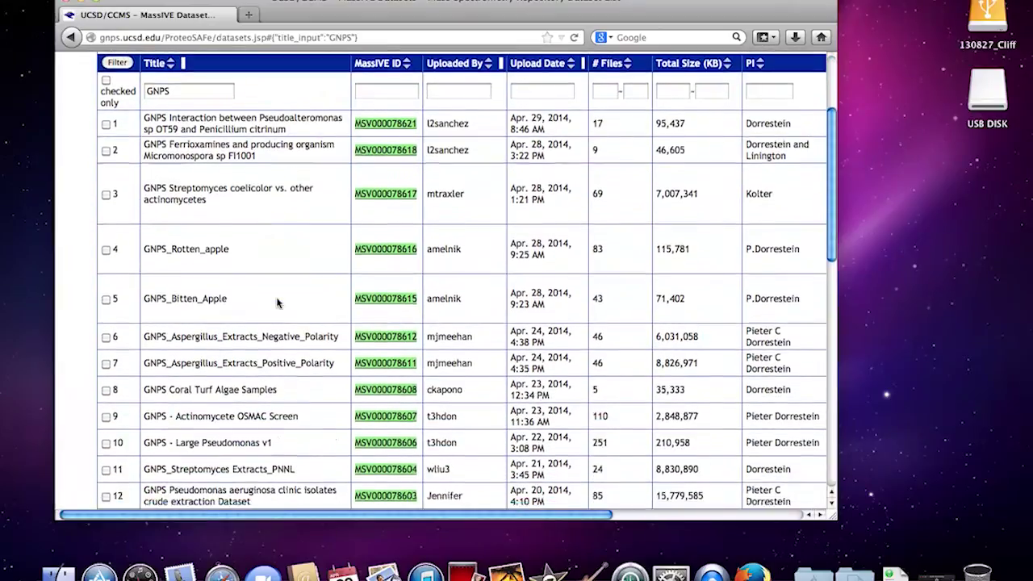
pyautogui.scroll(-3, 277, 302)
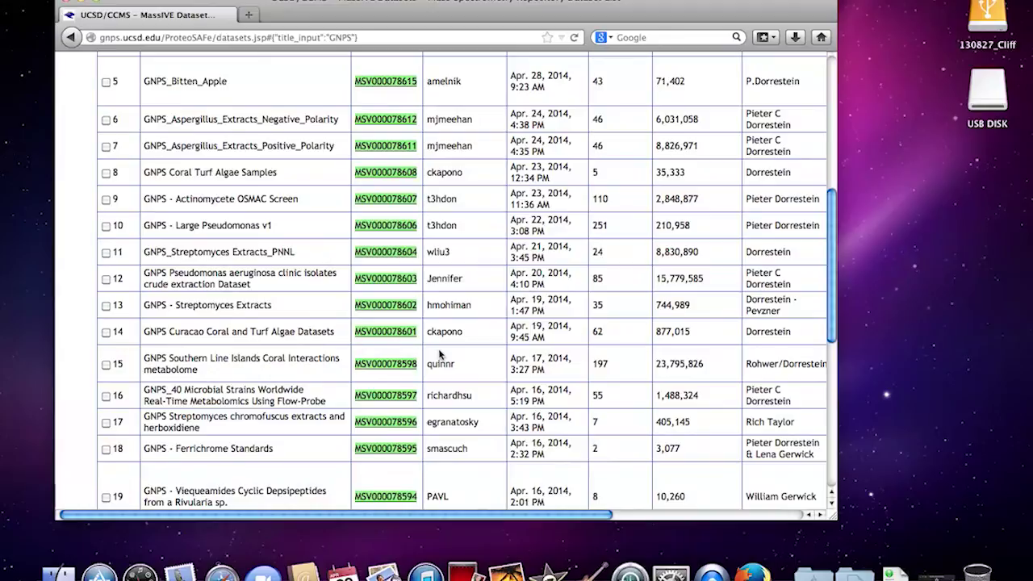
pyautogui.click(999, 79)
pyautogui.doubleClick(998, 79)
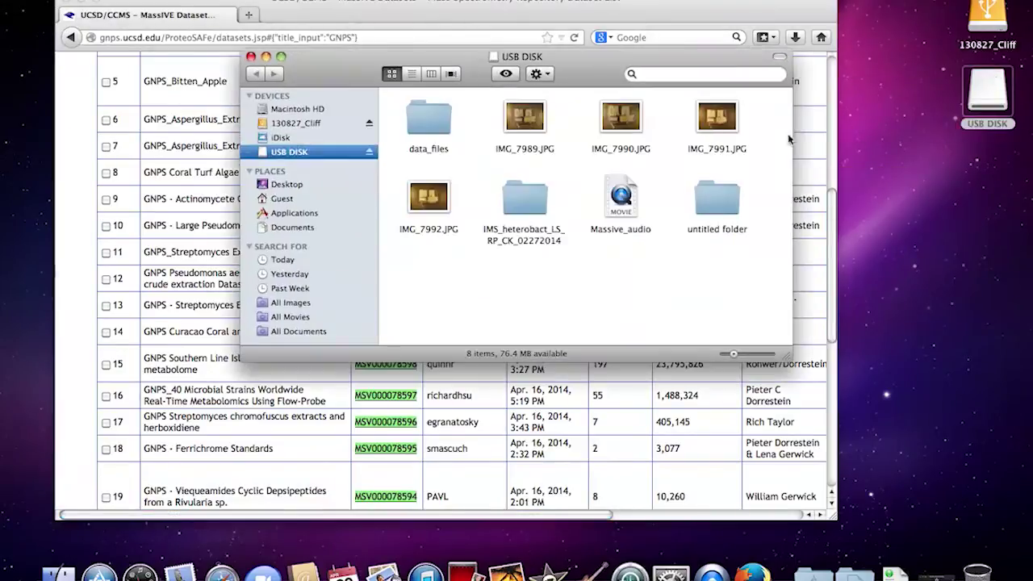
pyautogui.doubleClick(427, 121)
pyautogui.doubleClick(431, 132)
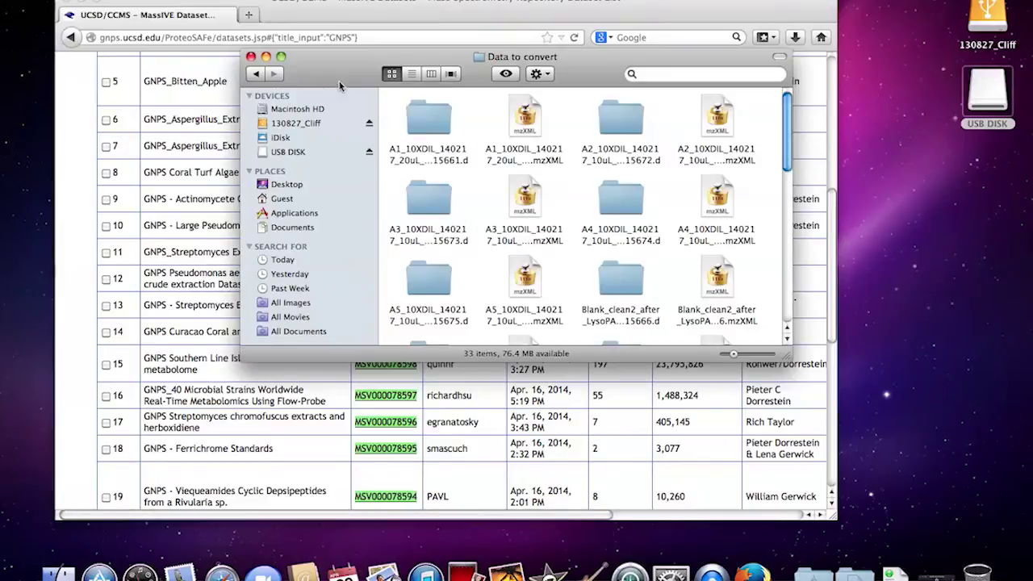
pyautogui.click(412, 74)
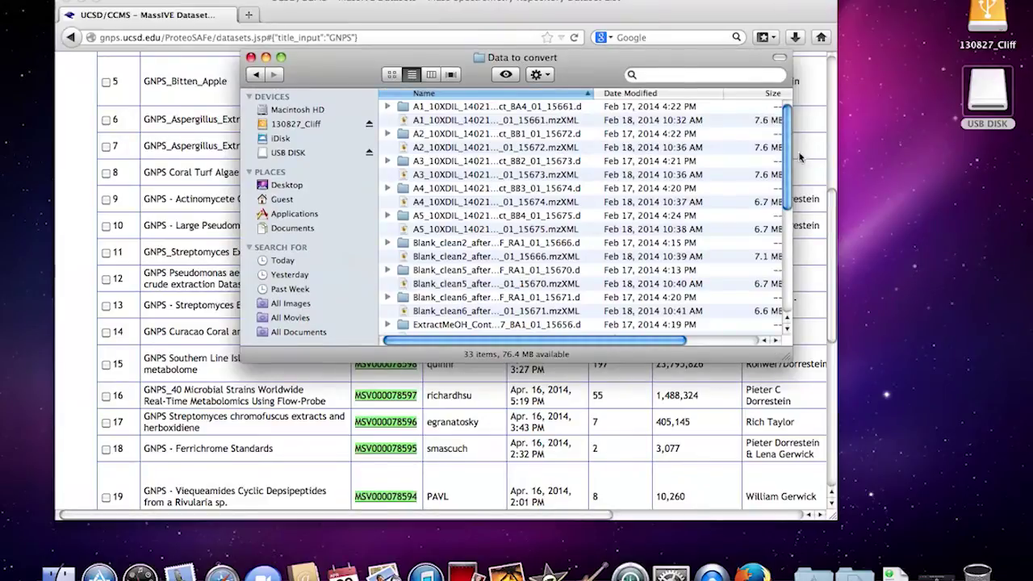
pyautogui.hscroll(2, 767, 138)
pyautogui.click(745, 94)
pyautogui.hscroll(-3, 477, 199)
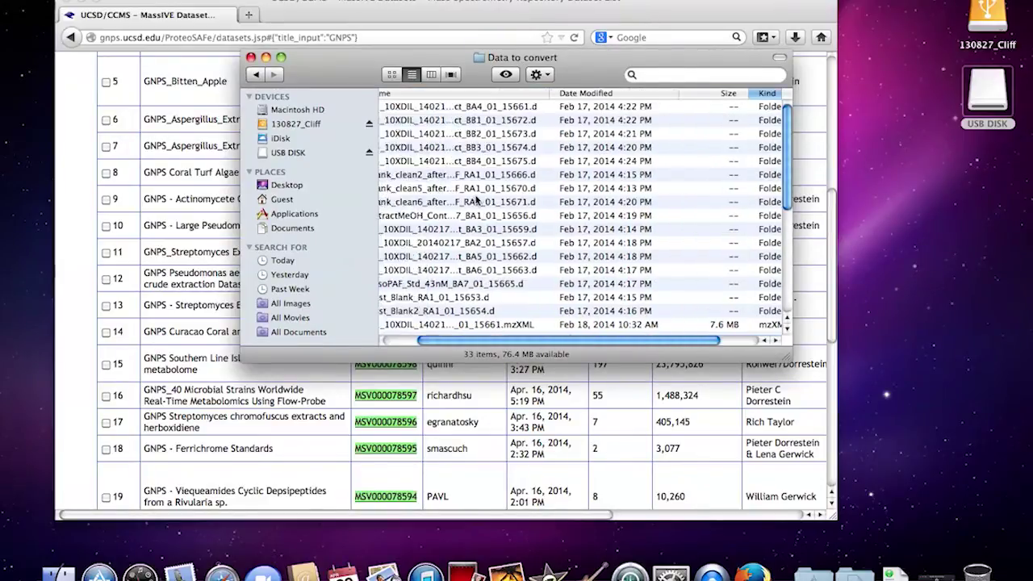
pyautogui.scroll(-3, 477, 199)
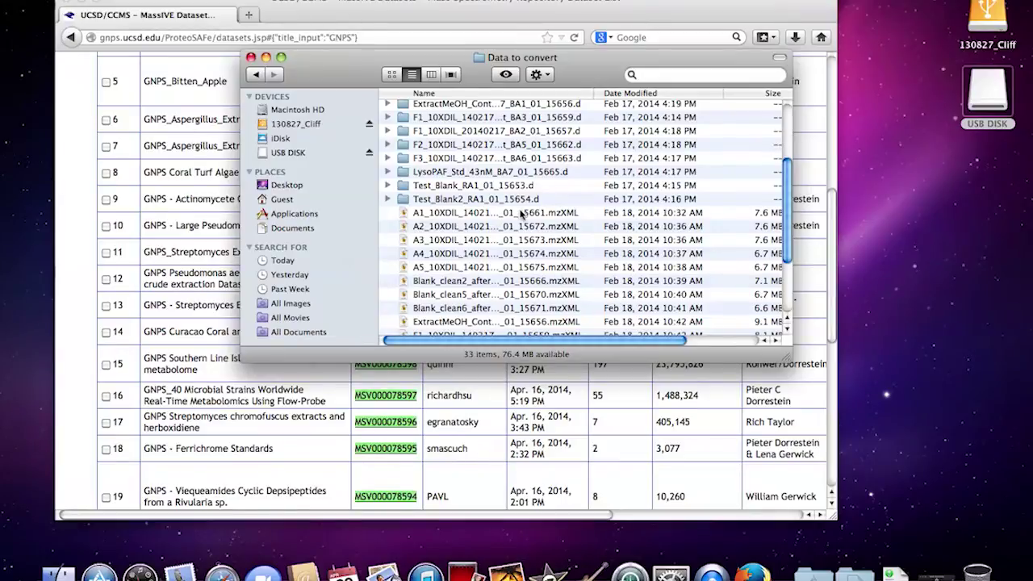
pyautogui.click(521, 213)
pyautogui.keyDown('shift'); pyautogui.click(490, 267); pyautogui.keyUp('shift')
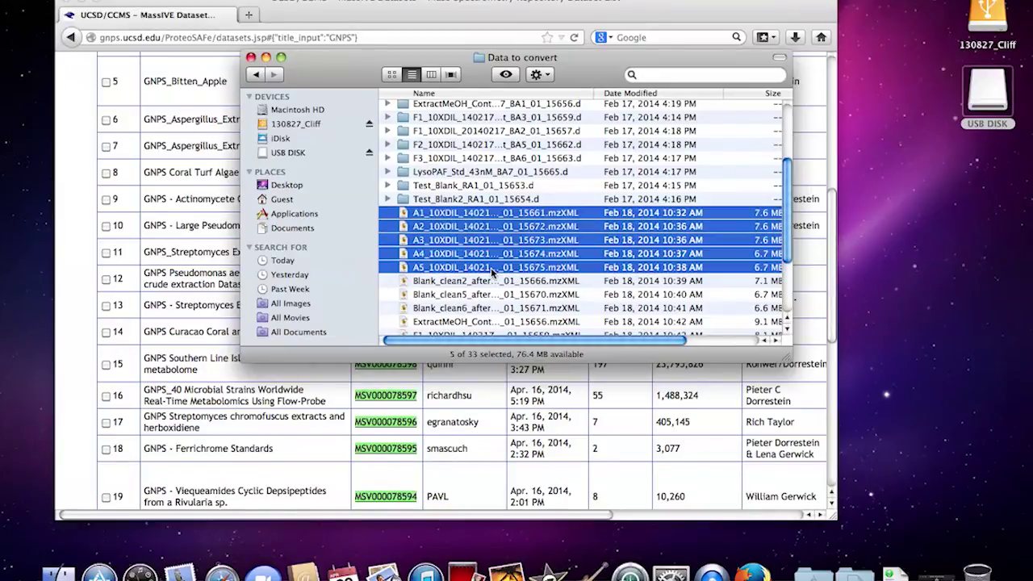
pyautogui.scroll(8, 491, 267)
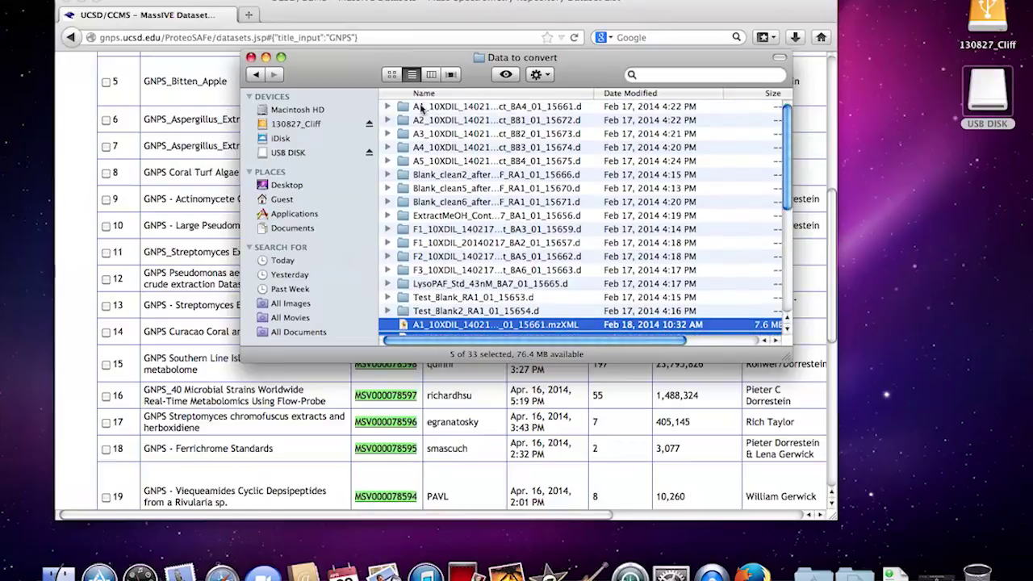
pyautogui.click(421, 108)
pyautogui.click(421, 162)
pyautogui.keyDown('shift'); pyautogui.click(418, 108); pyautogui.keyUp('shift')
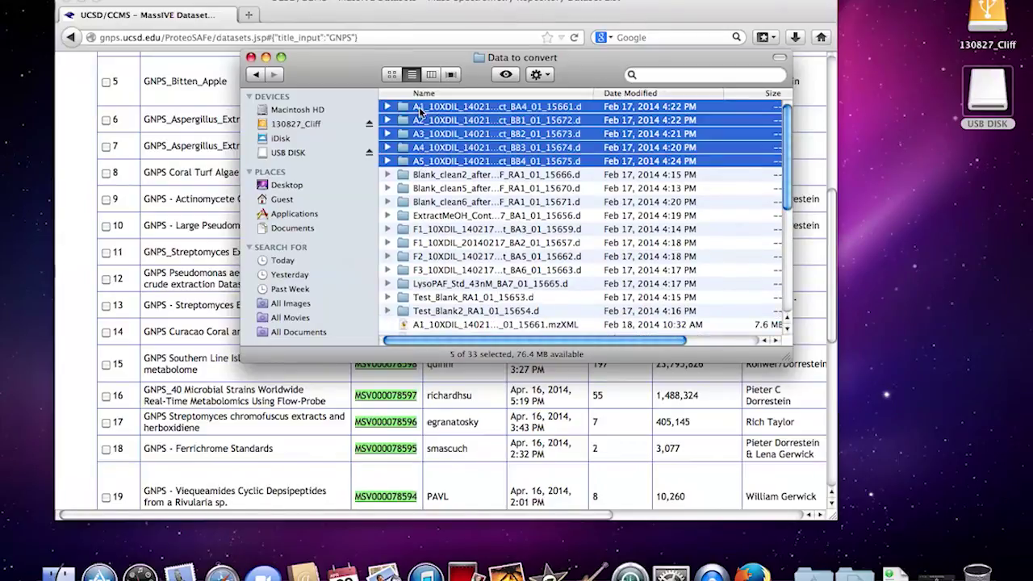
pyautogui.click(569, 204)
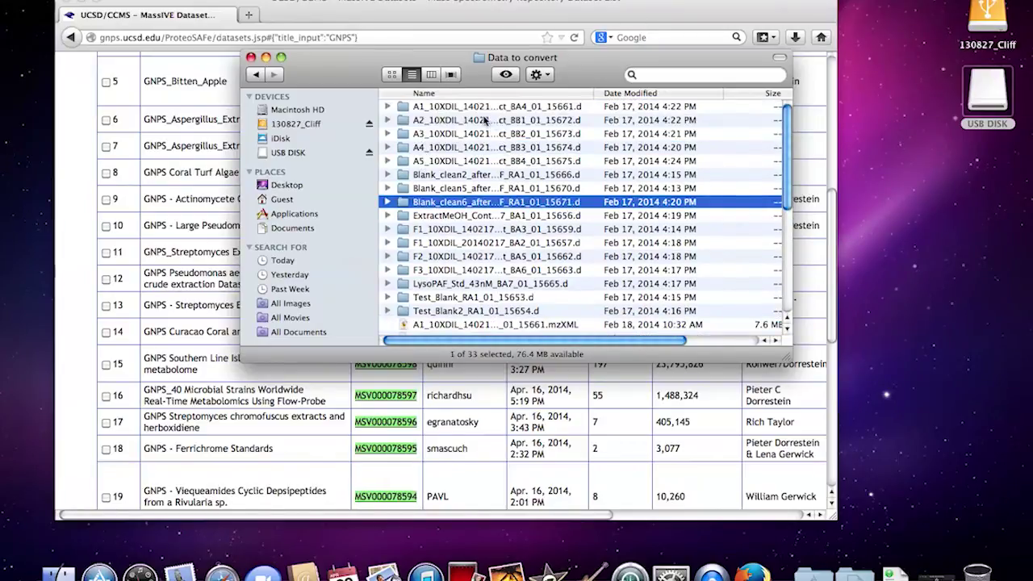
pyautogui.click(475, 110)
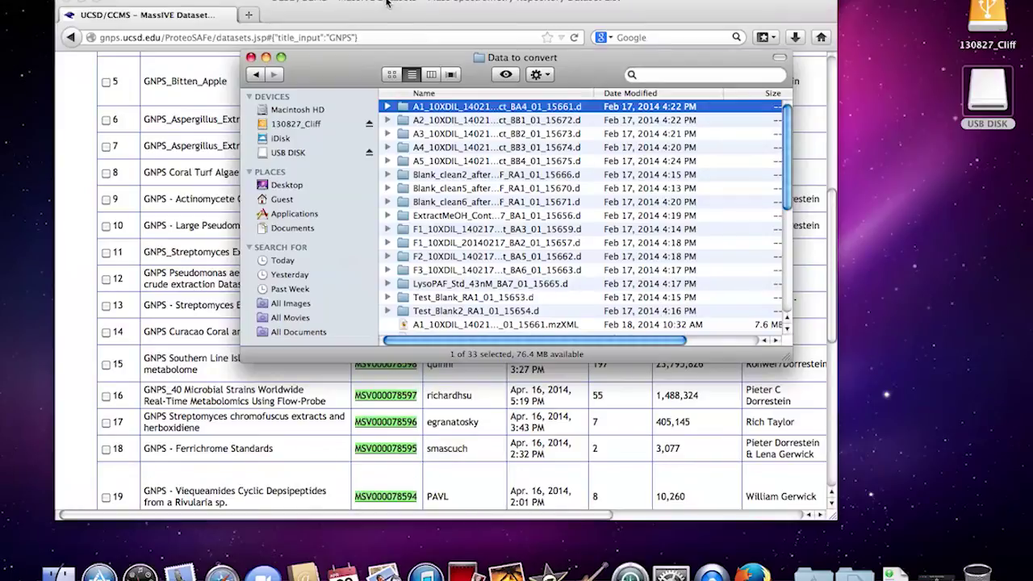
pyautogui.click(388, 3)
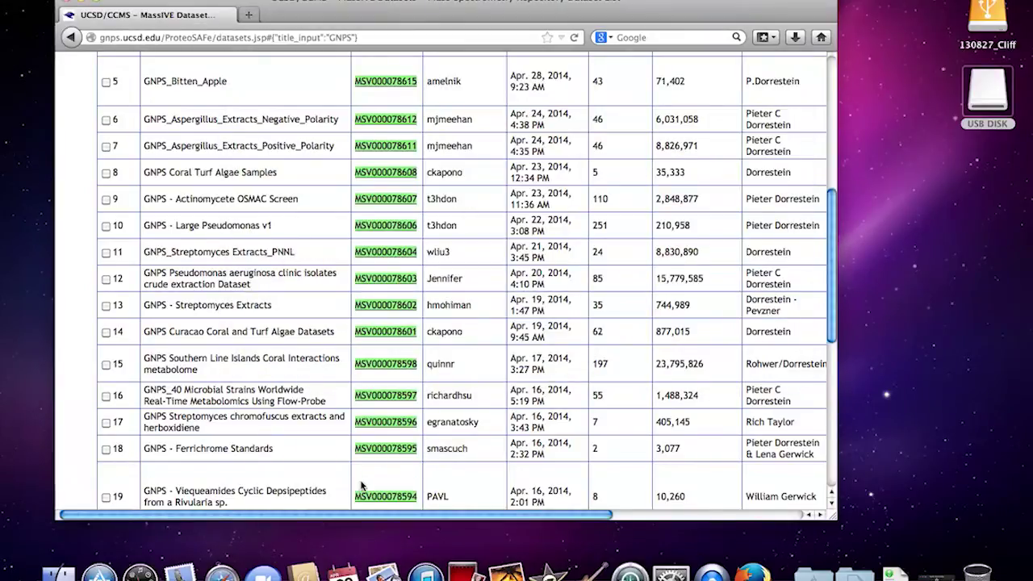
# Step: Copy accession MSV000078608 from the Coral Turf Algae row and return to the workflow form
pyautogui.scroll(1, 362, 485)
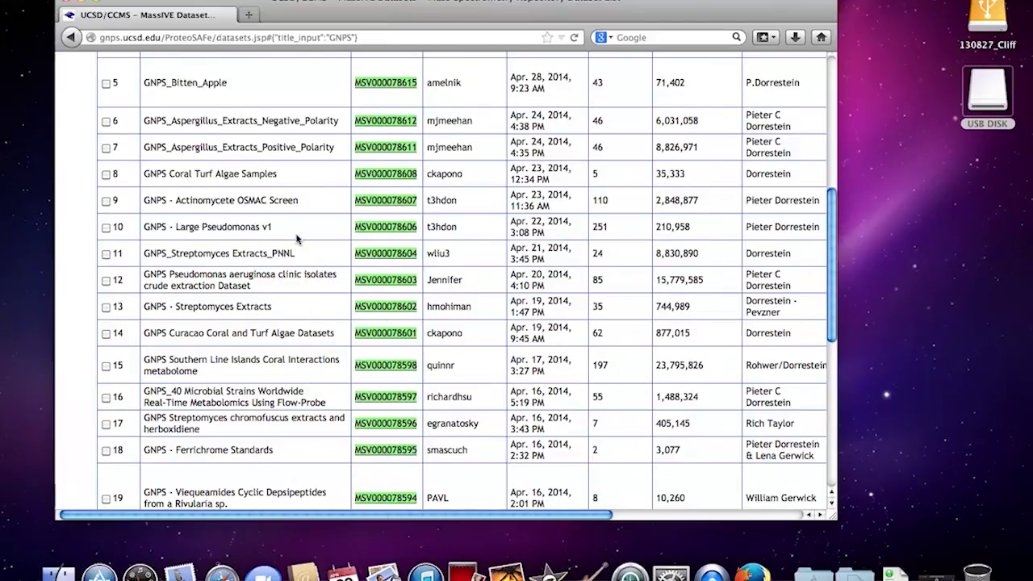
pyautogui.scroll(3, 299, 240)
pyautogui.scroll(-1, 294, 237)
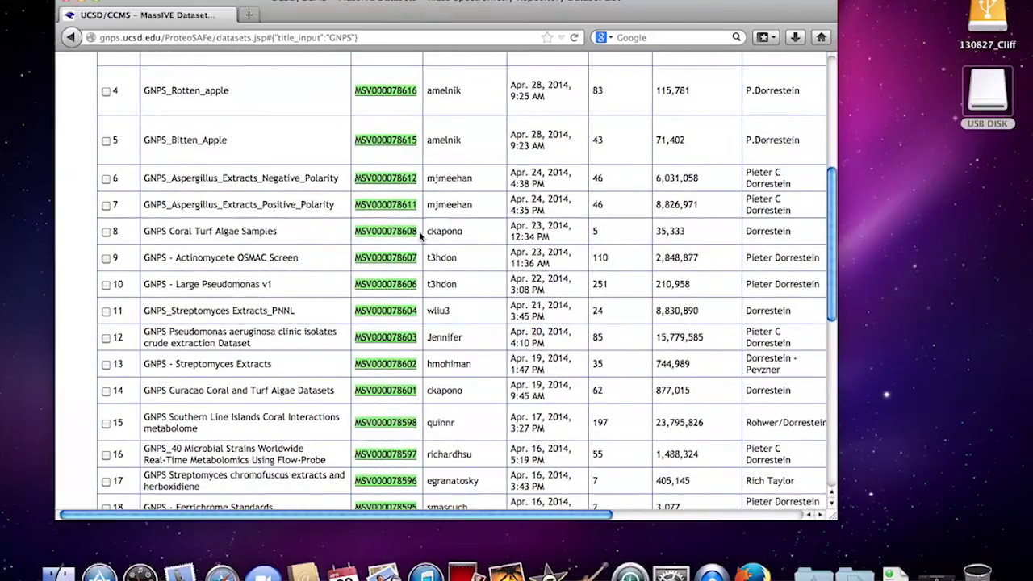
pyautogui.moveTo(418, 232); pyautogui.dragTo(357, 234)
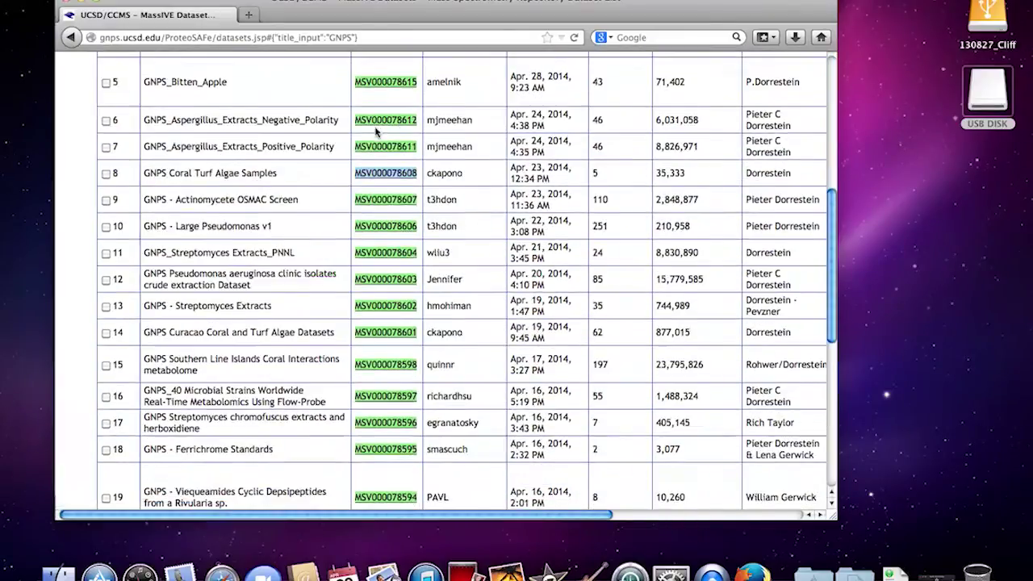
pyautogui.scroll(-1, 376, 132)
pyautogui.scroll(1, 376, 132)
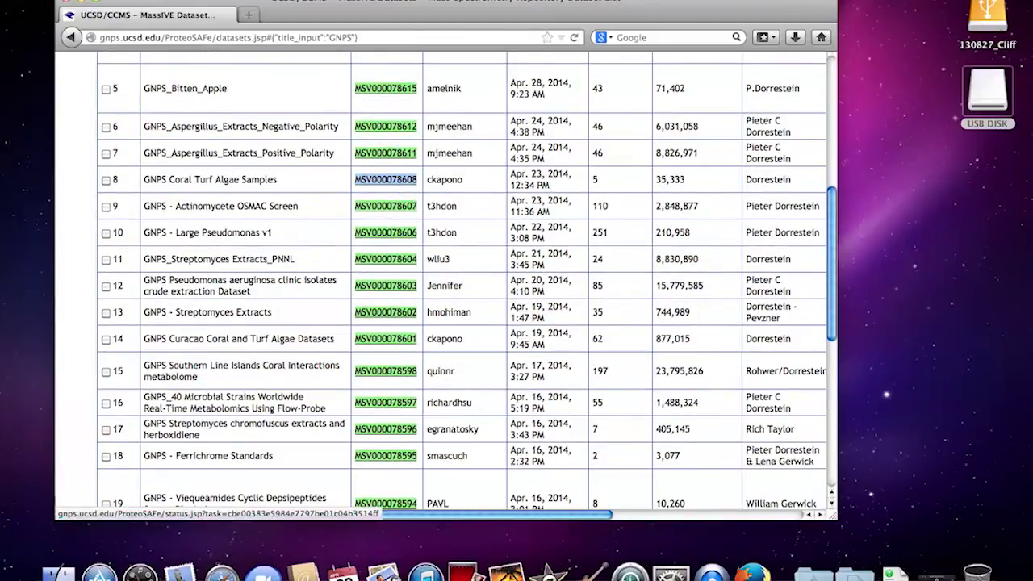
pyautogui.click(128, 1)
pyautogui.click(139, 42)
pyautogui.scroll(10, 264, 85)
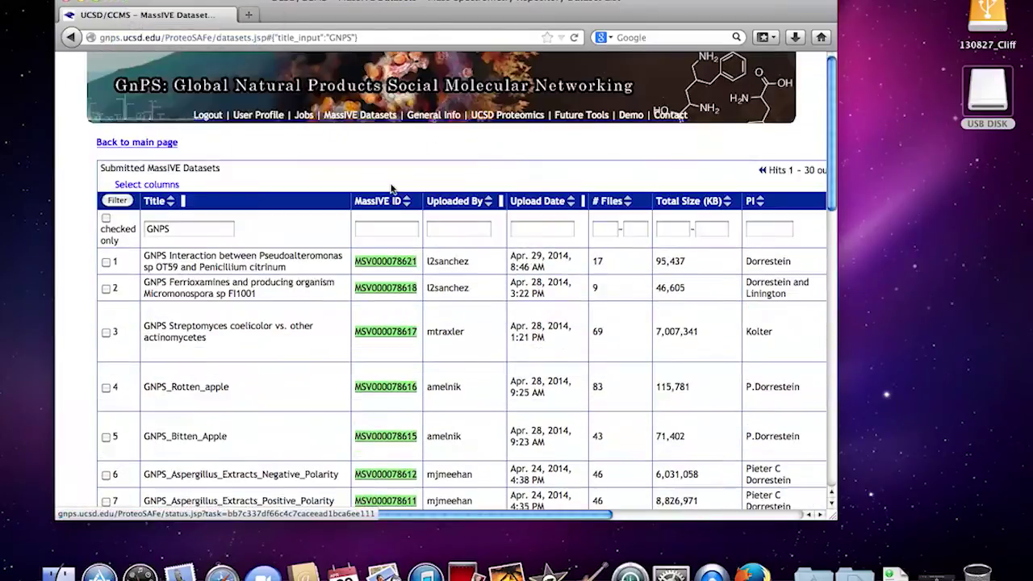
pyautogui.click(165, 144)
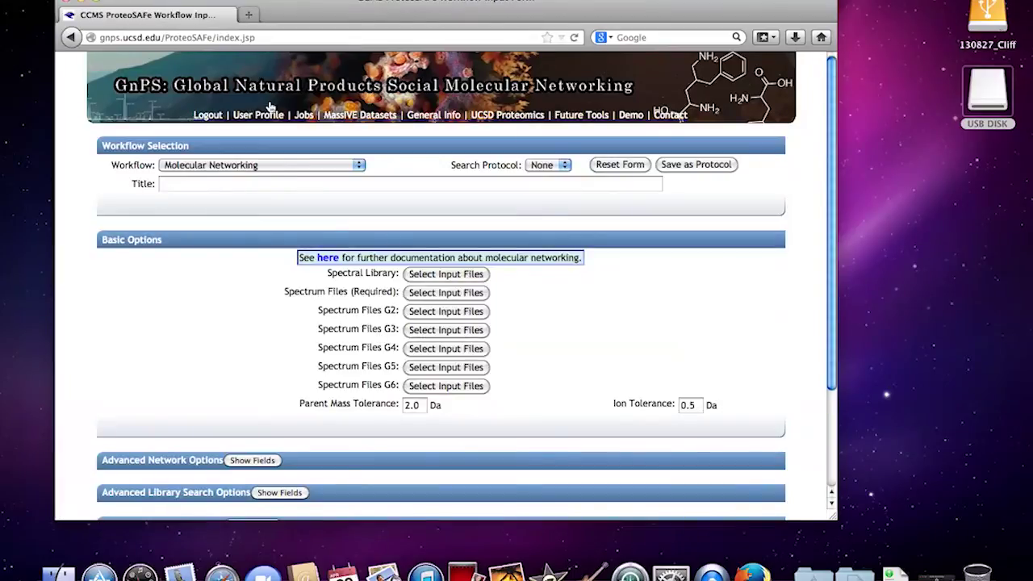
# Step: Keep Molecular Networking as the selected workflow
pyautogui.click(225, 165)
pyautogui.click(208, 225)
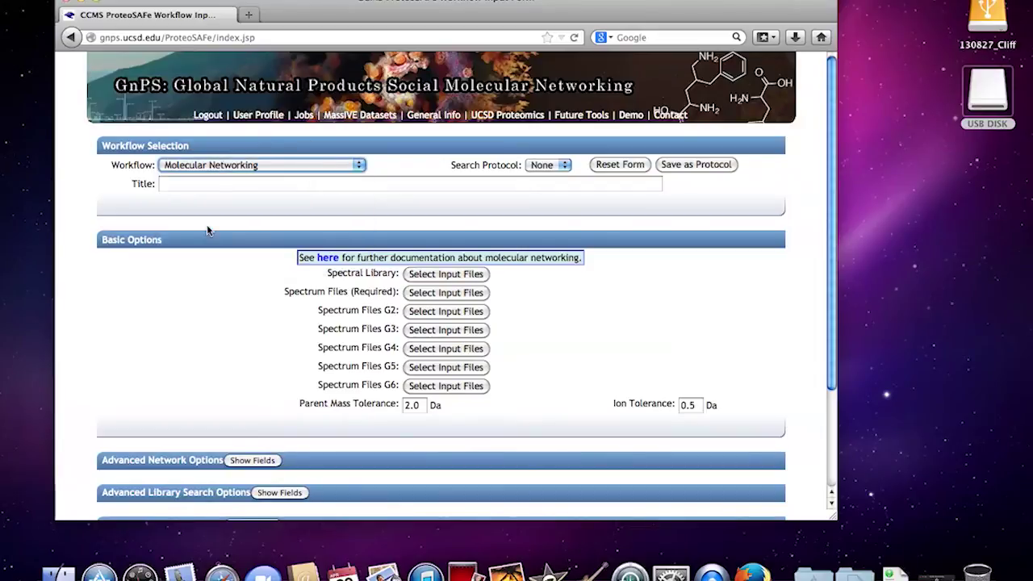
pyautogui.click(230, 167)
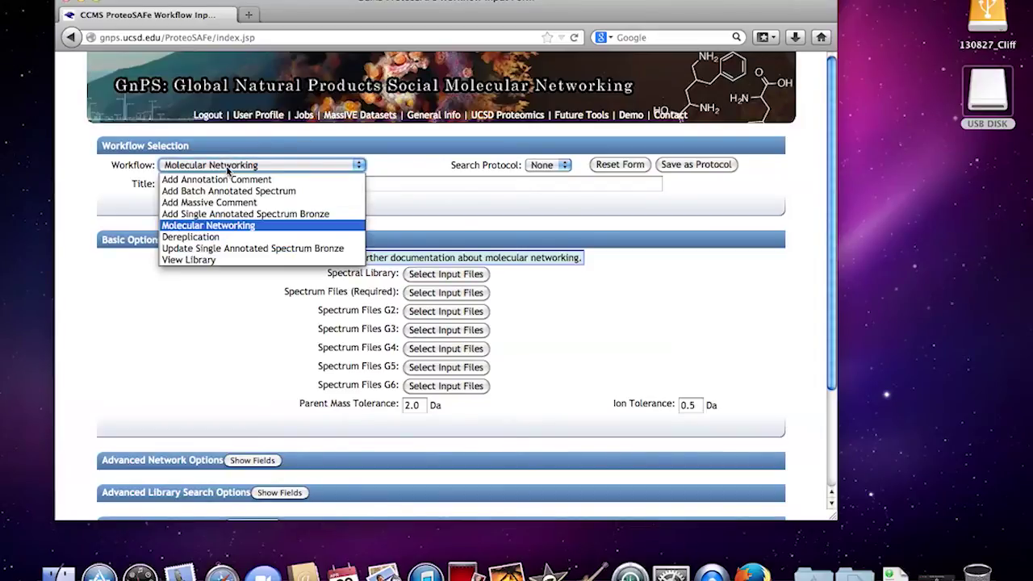
pyautogui.click(213, 226)
# Step: Title the job 'Coral Algae Molecular Network'
pyautogui.click(176, 183)
pyautogui.write('C')
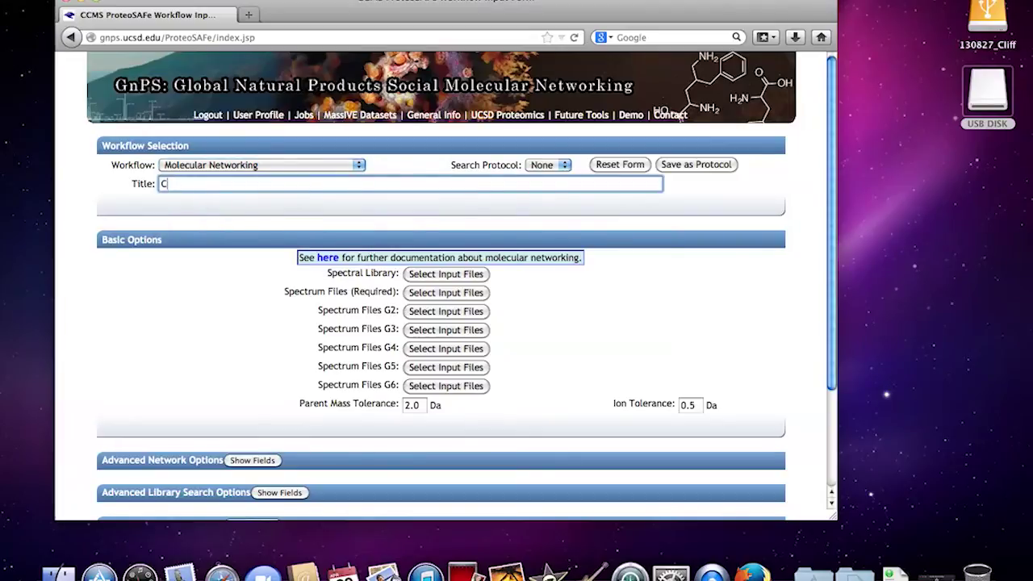
pyautogui.write('ORAL')
pyautogui.press('BackSpace')
pyautogui.press('BackSpace')
pyautogui.press('BackSpace')
pyautogui.press('BackSpace')
pyautogui.write('or')
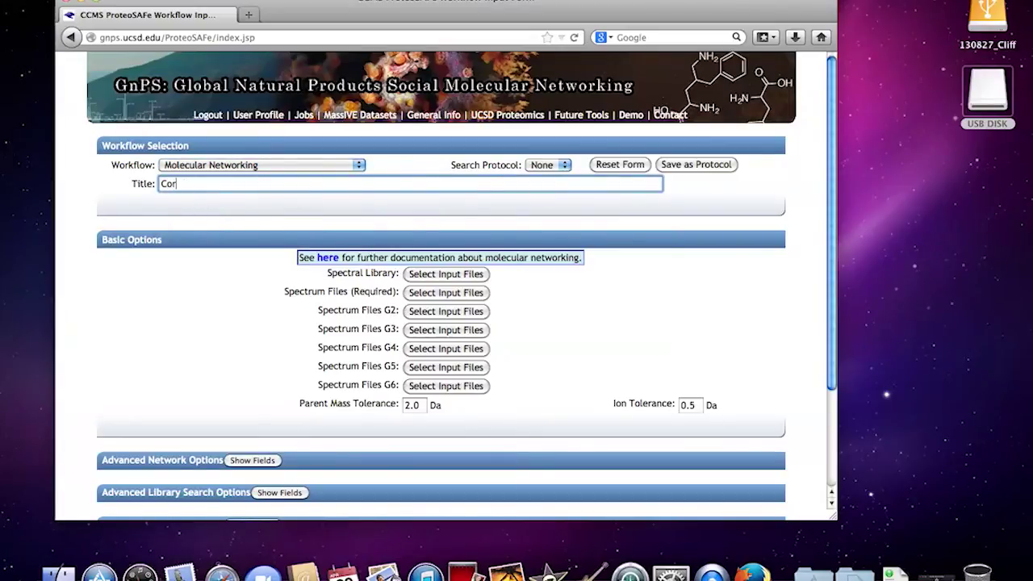
pyautogui.write('al Algae ')
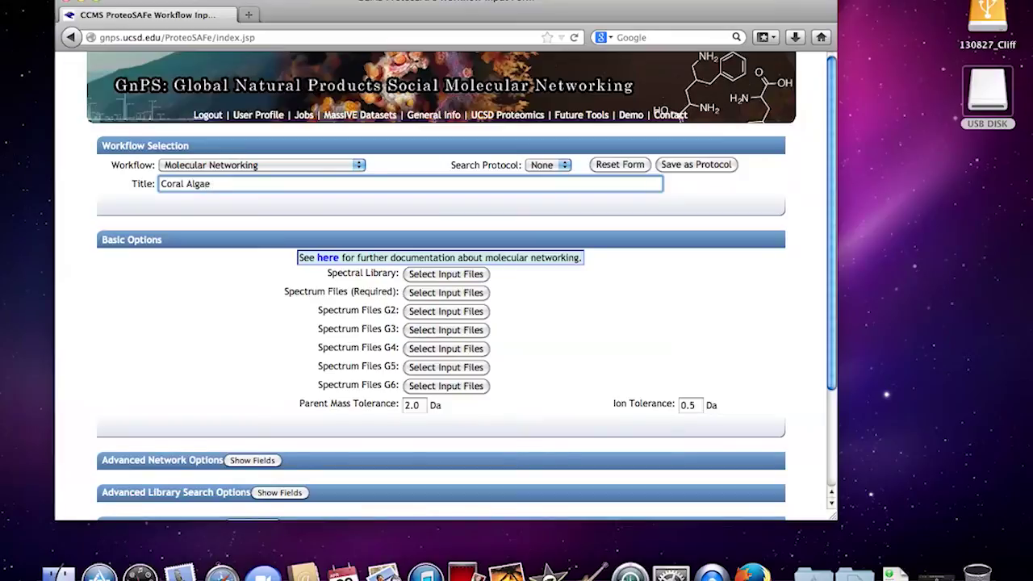
pyautogui.write('Molecular Network')
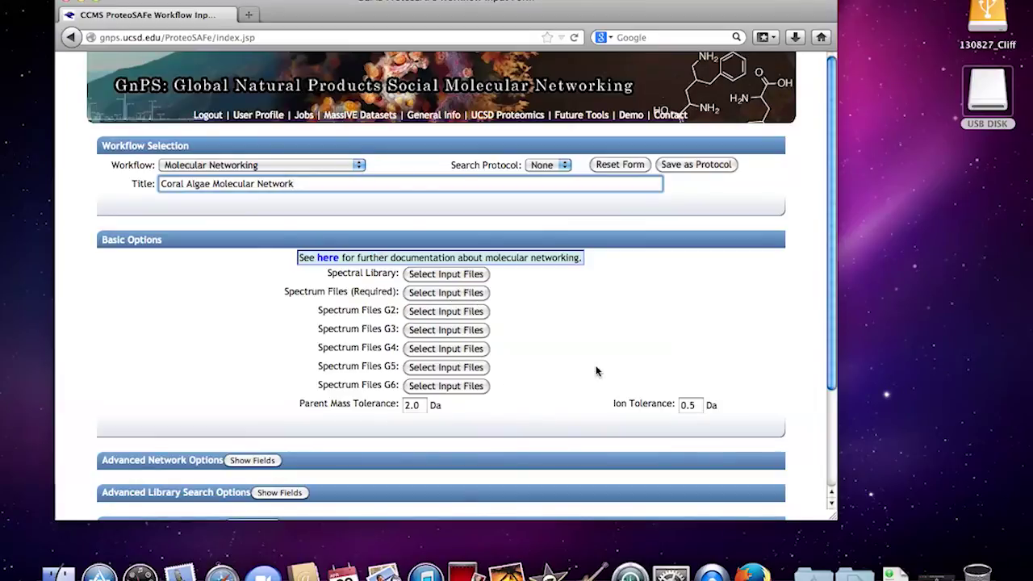
# Step: Open the File/Resource Manager for the required Spectrum Files and bring it to the front
pyautogui.click(432, 297)
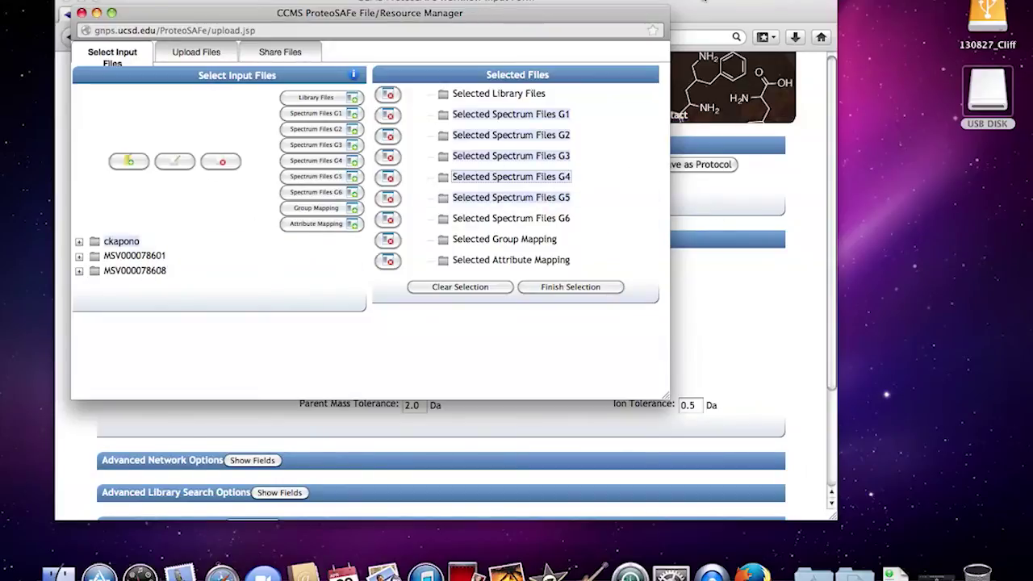
pyautogui.click(719, 50)
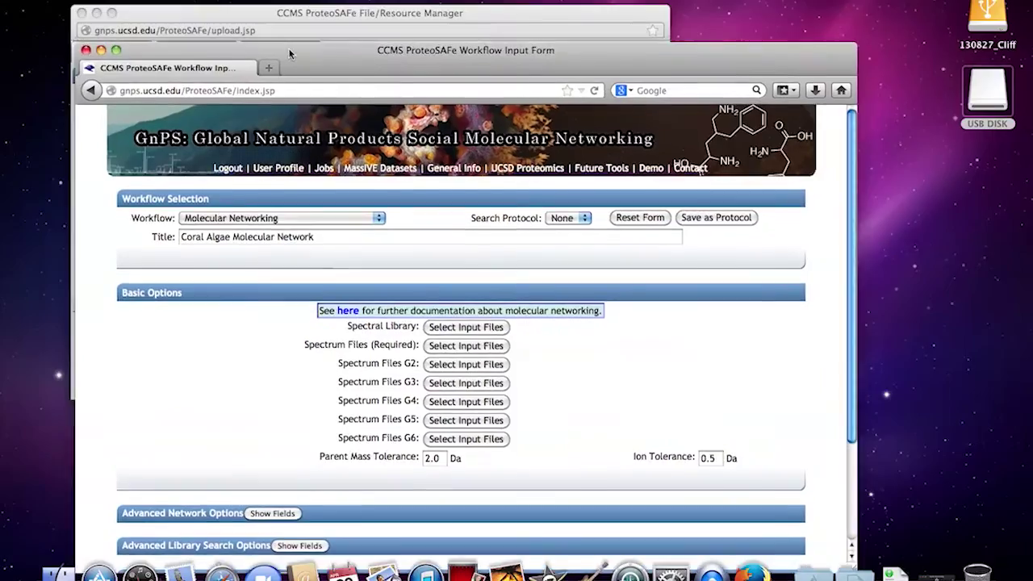
pyautogui.click(283, 16)
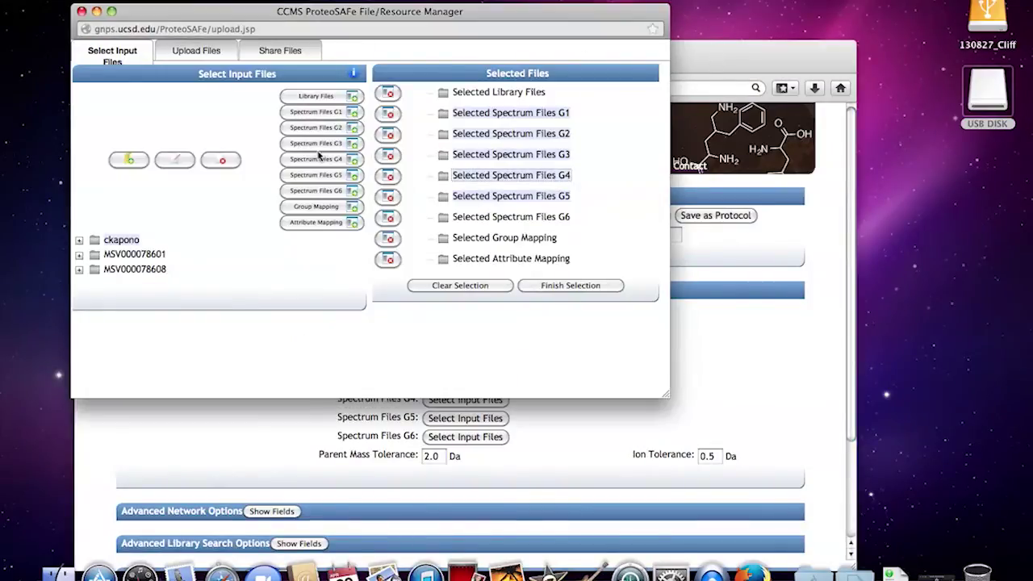
# Step: Paste MSV000078608 into Import Data Share, then return to input file selection
pyautogui.click(306, 50)
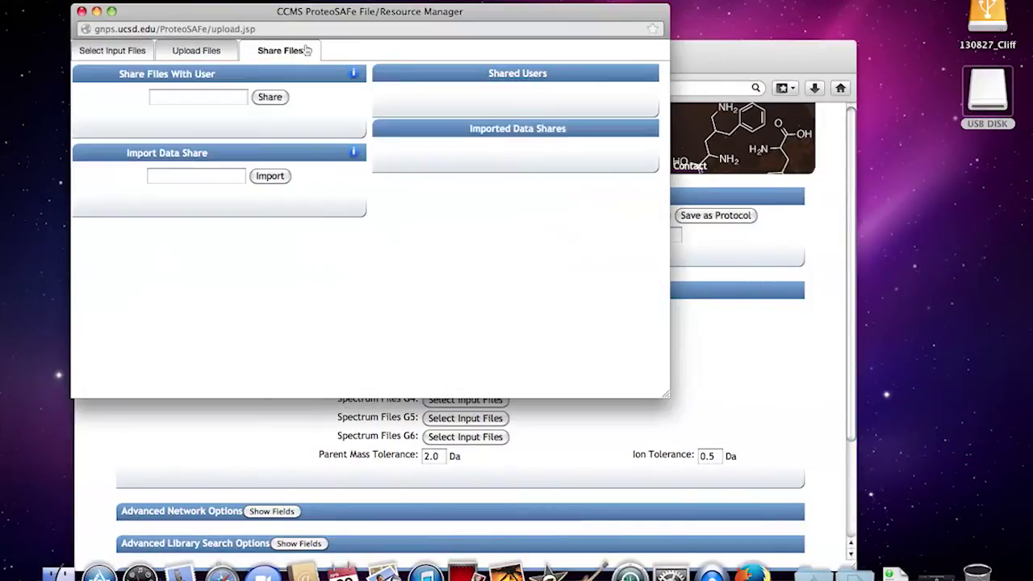
pyautogui.click(194, 177)
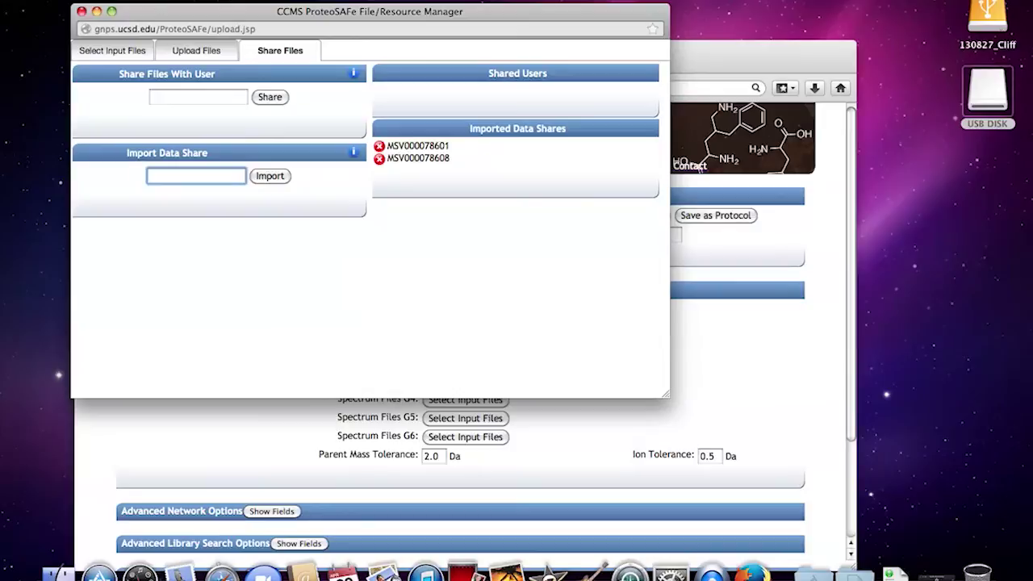
pyautogui.click(134, 0)
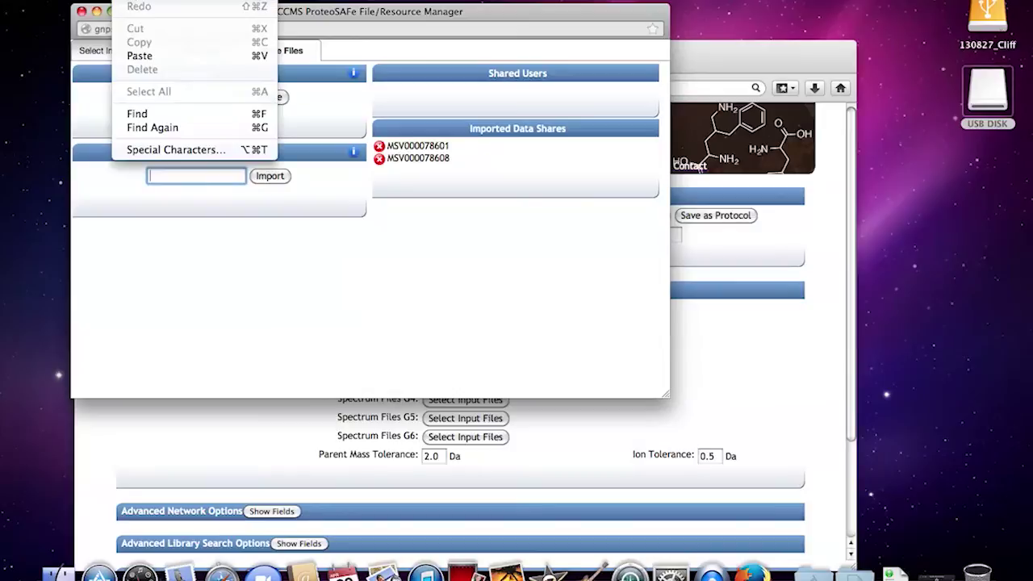
pyautogui.click(138, 55)
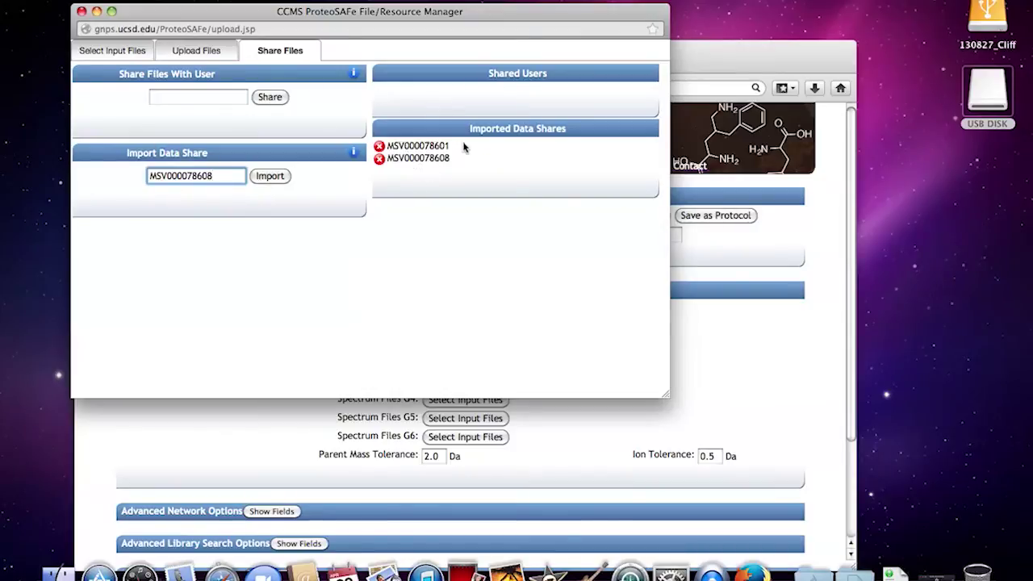
pyautogui.click(136, 52)
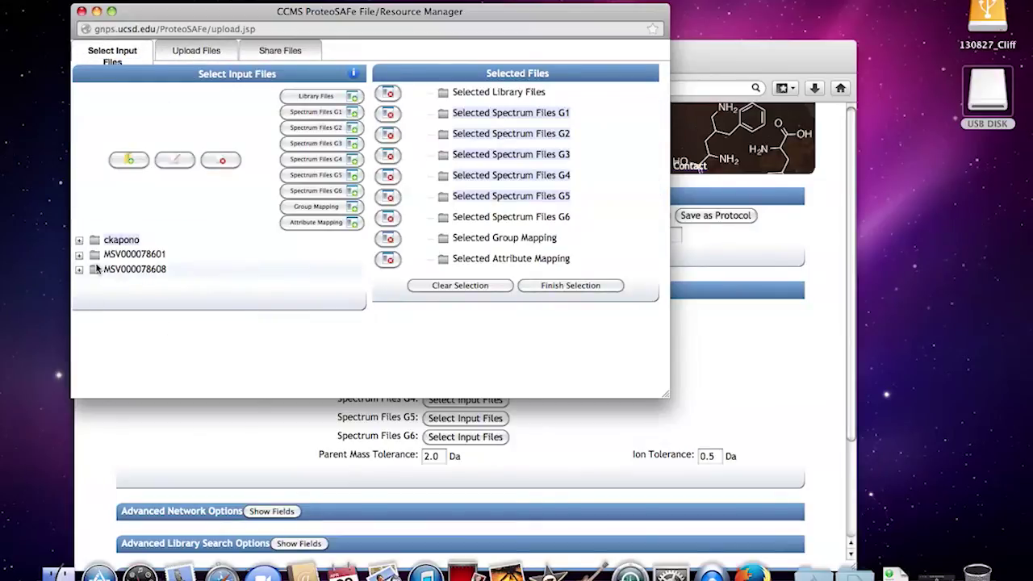
# Step: Expand MSV000078608 > spectrum > Coral Samples in the file tree
pyautogui.click(79, 268)
pyautogui.click(93, 284)
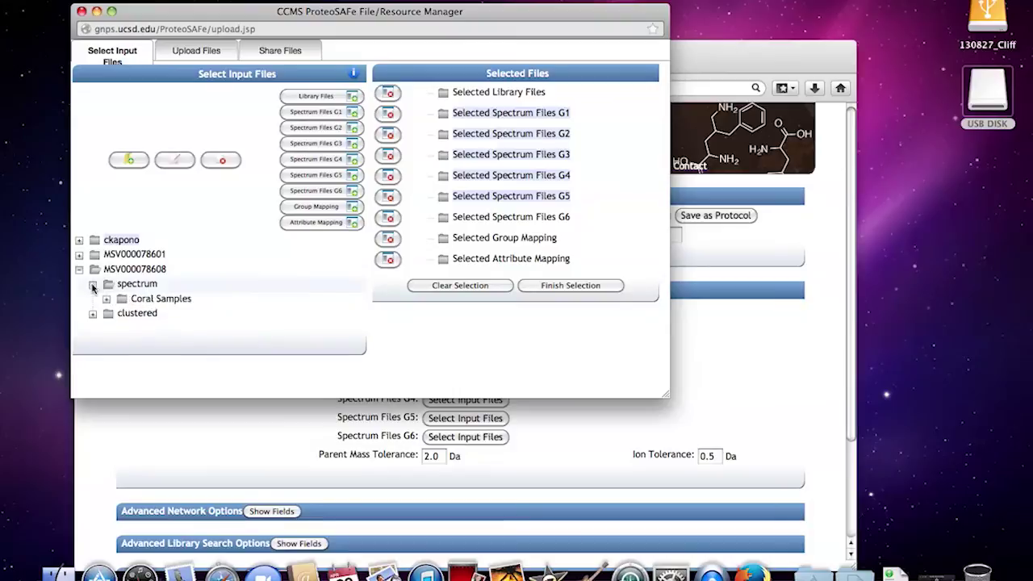
pyautogui.click(106, 298)
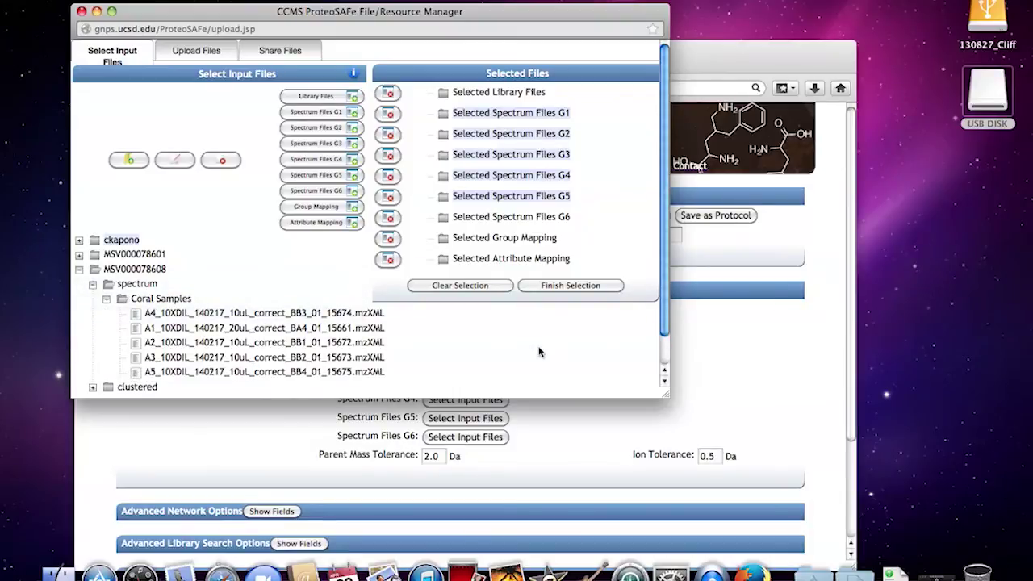
# Step: Open USB DISK > data_files > Data to convert in Finder and move the window right
pyautogui.doubleClick(1013, 97)
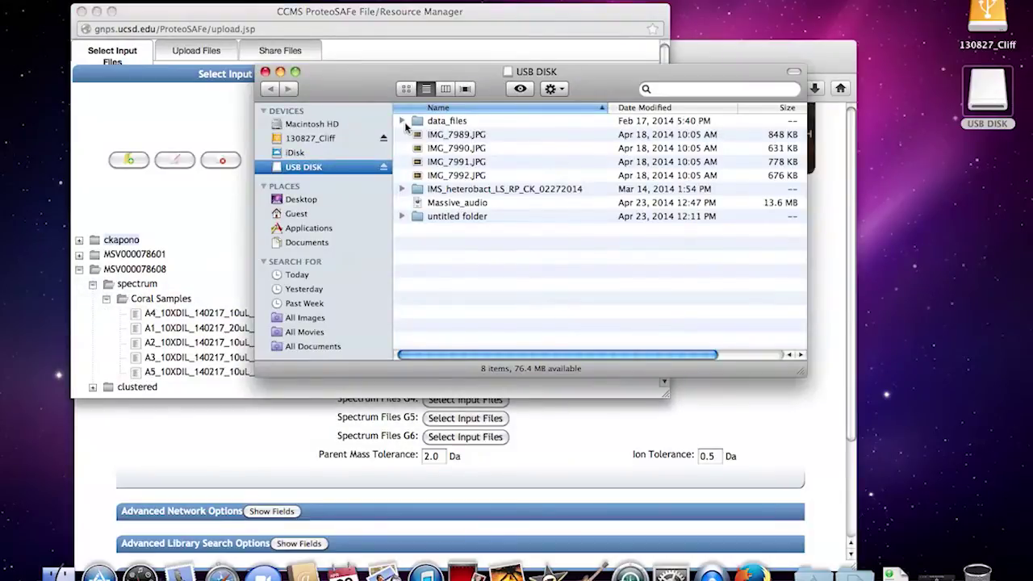
pyautogui.click(411, 123)
pyautogui.doubleClick(412, 122)
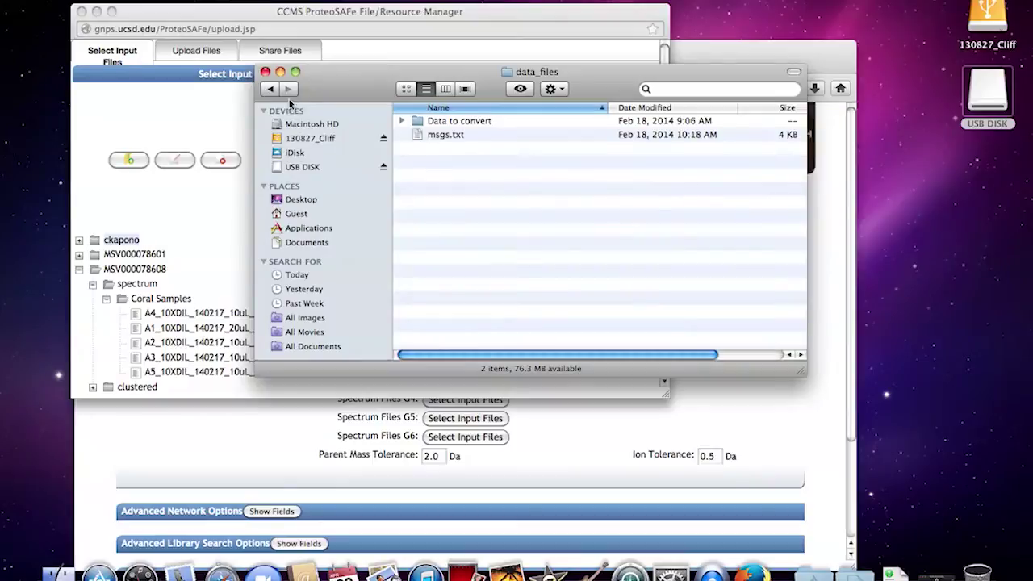
pyautogui.doubleClick(413, 123)
pyautogui.scroll(-4, 490, 191)
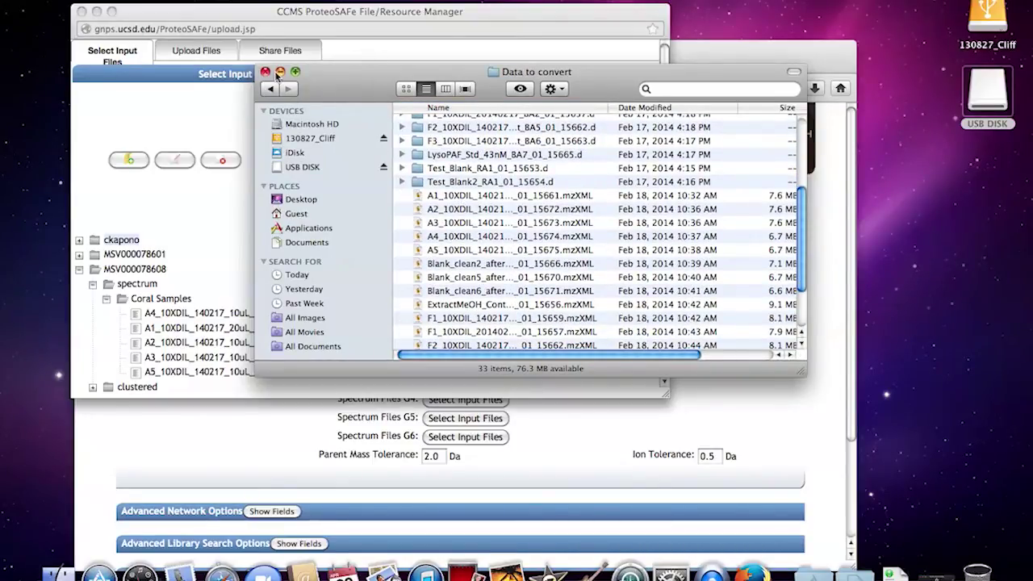
pyautogui.moveTo(321, 72); pyautogui.dragTo(914, 73)
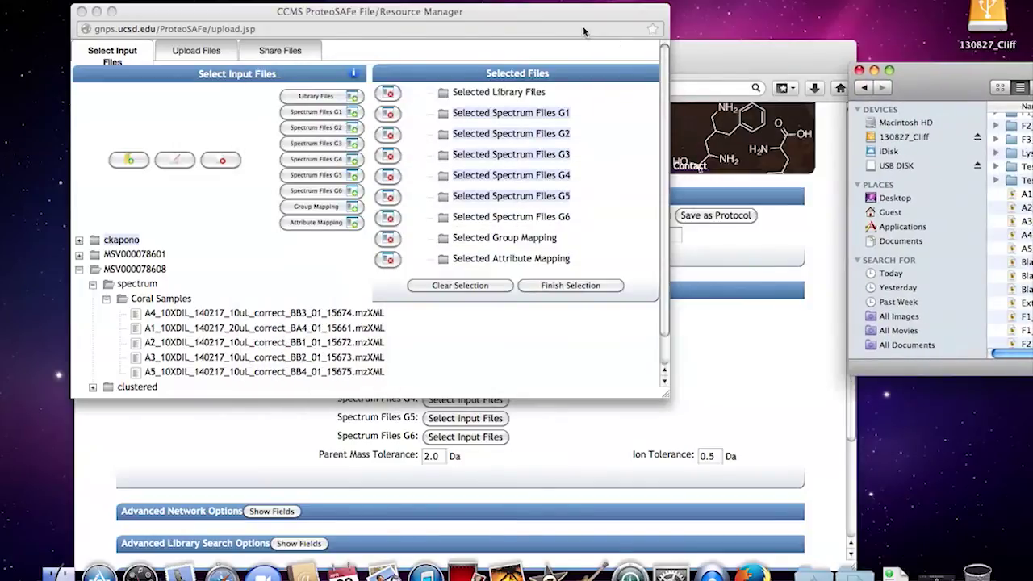
# Step: Add A1–A3 to groups G1–G3, Coral Samples folder to G4, A5 to G5, then close the manager
pyautogui.click(100, 214)
pyautogui.click(151, 331)
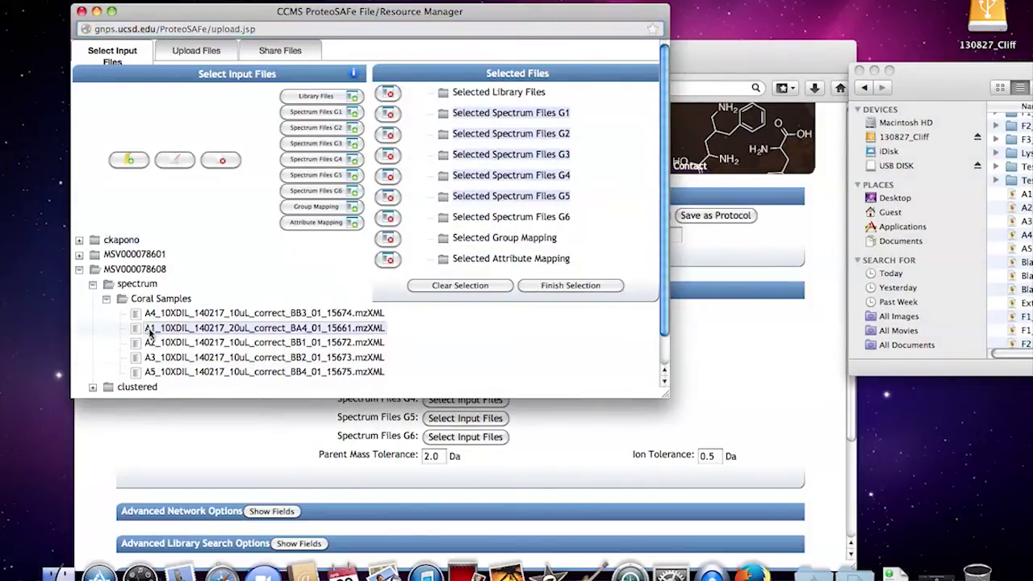
pyautogui.click(327, 113)
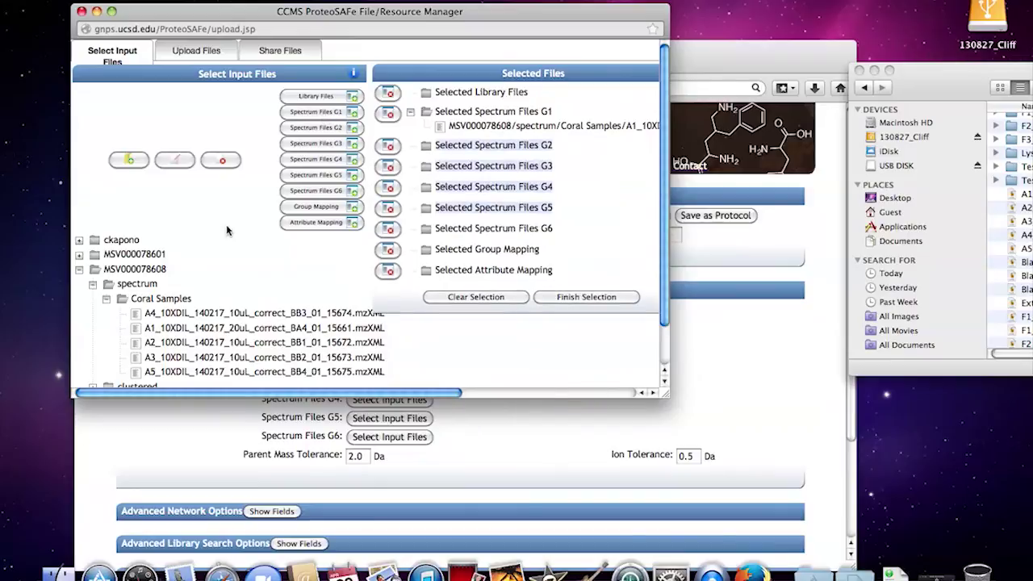
pyautogui.click(146, 343)
pyautogui.click(315, 127)
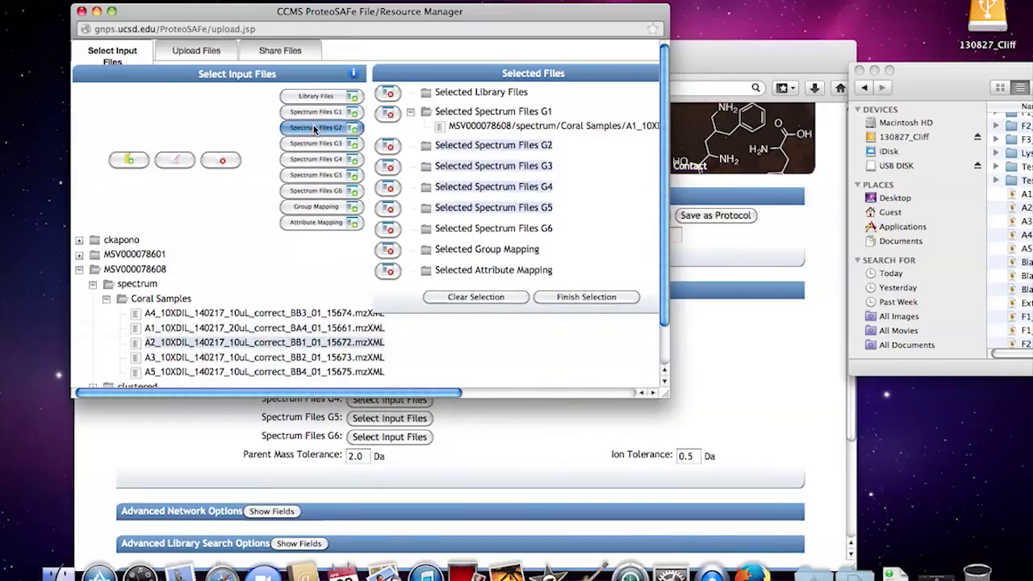
pyautogui.click(153, 358)
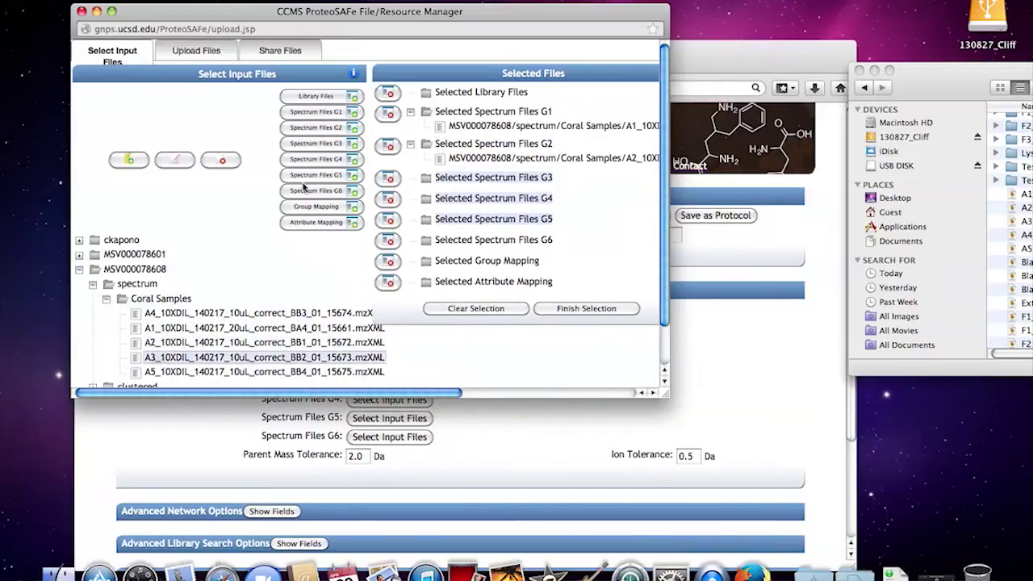
pyautogui.click(315, 144)
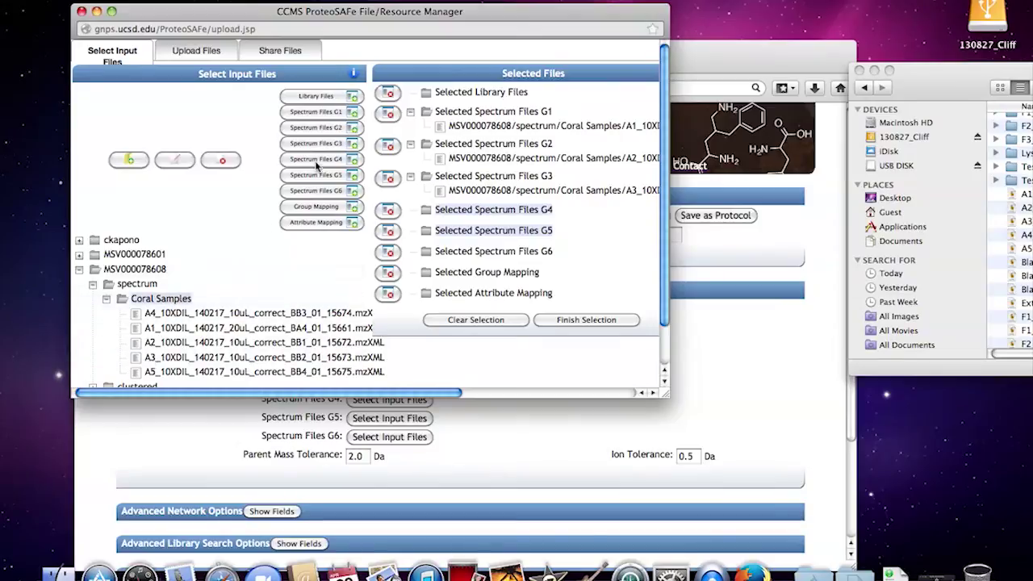
pyautogui.click(317, 159)
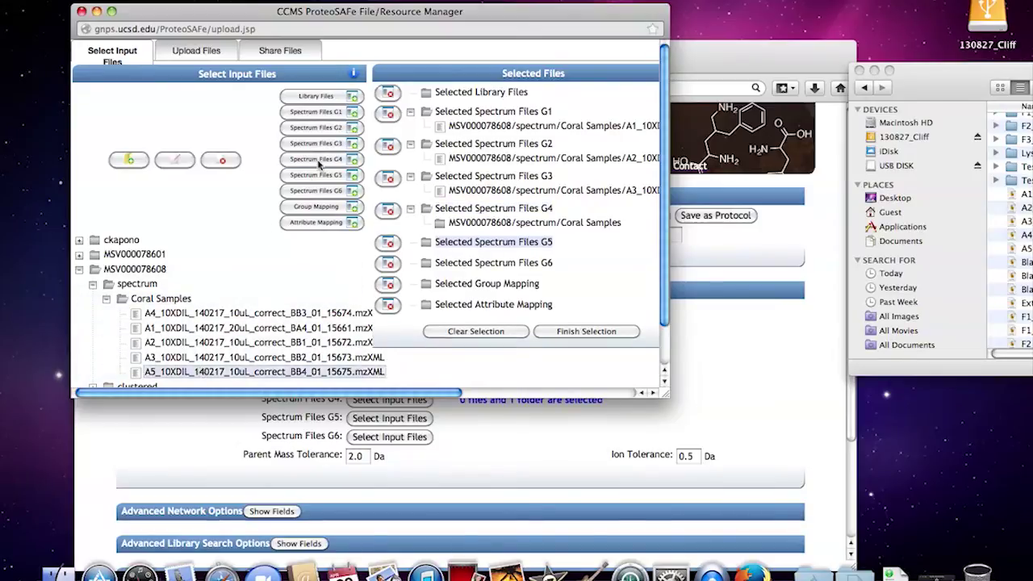
pyautogui.click(317, 174)
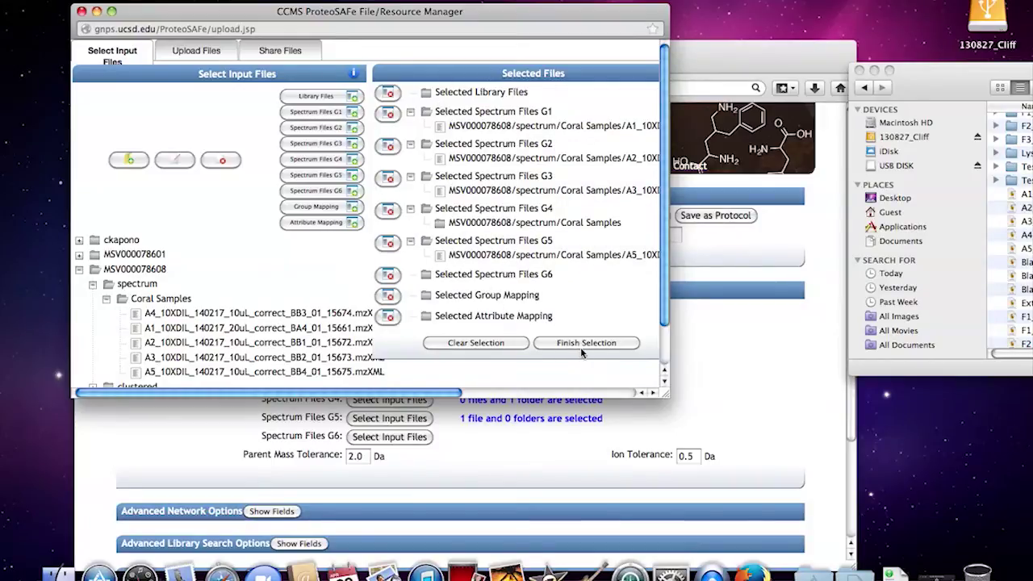
pyautogui.click(82, 11)
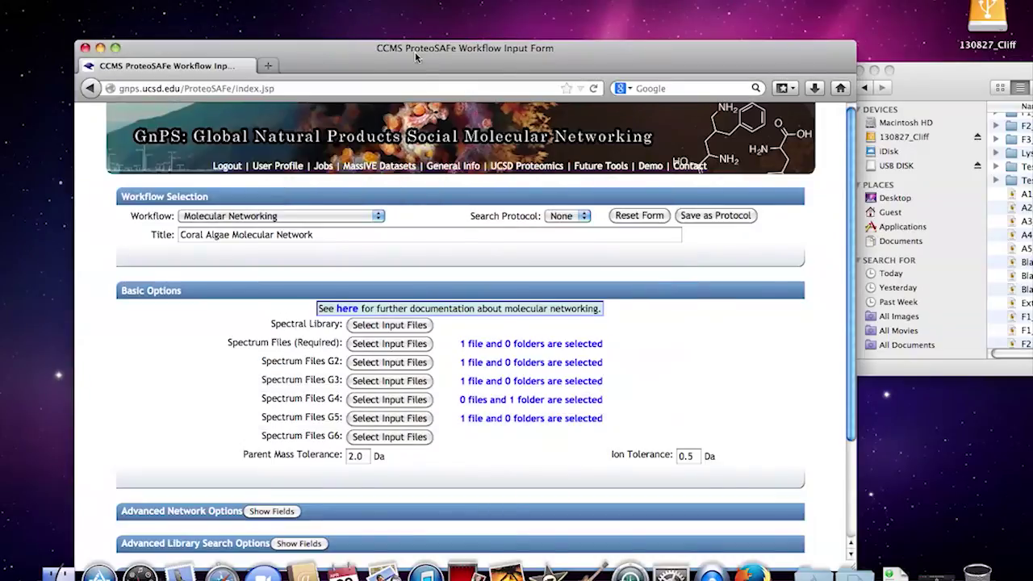
# Step: Replace group G4's Coral Samples folder with the single A4 mzXML spectrum file
pyautogui.moveTo(416, 57); pyautogui.dragTo(412, 18)
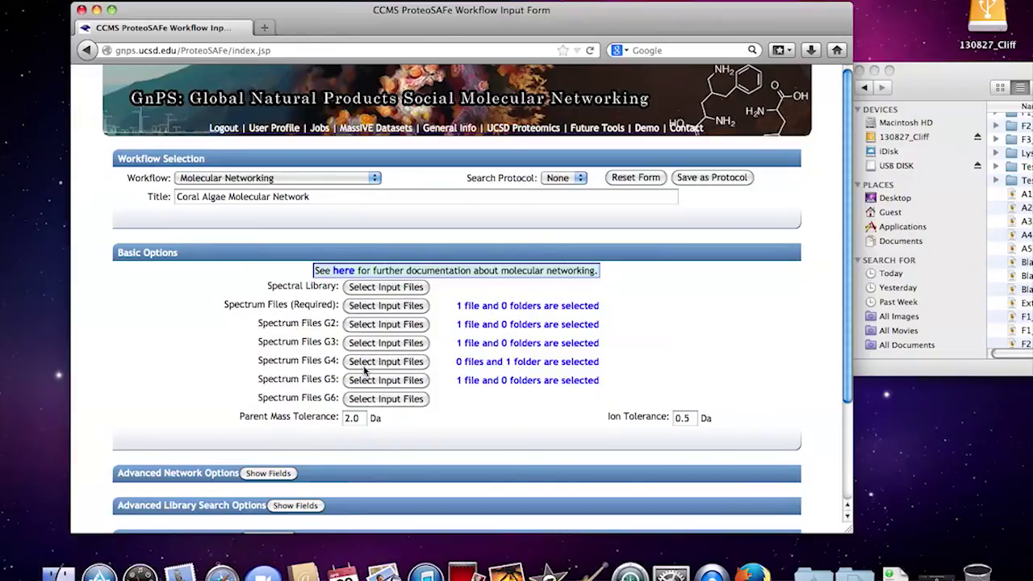
pyautogui.click(397, 368)
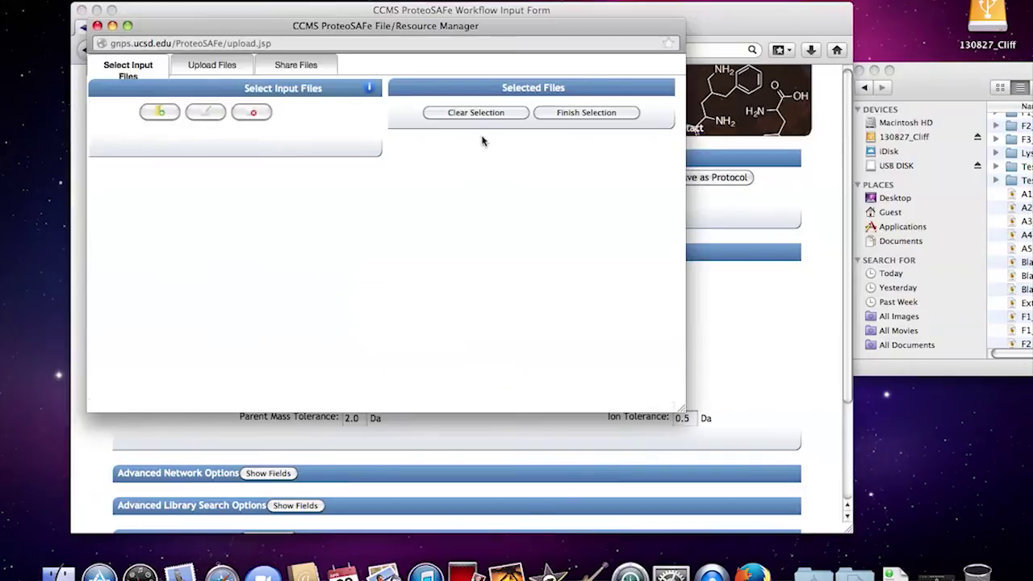
pyautogui.click(578, 238)
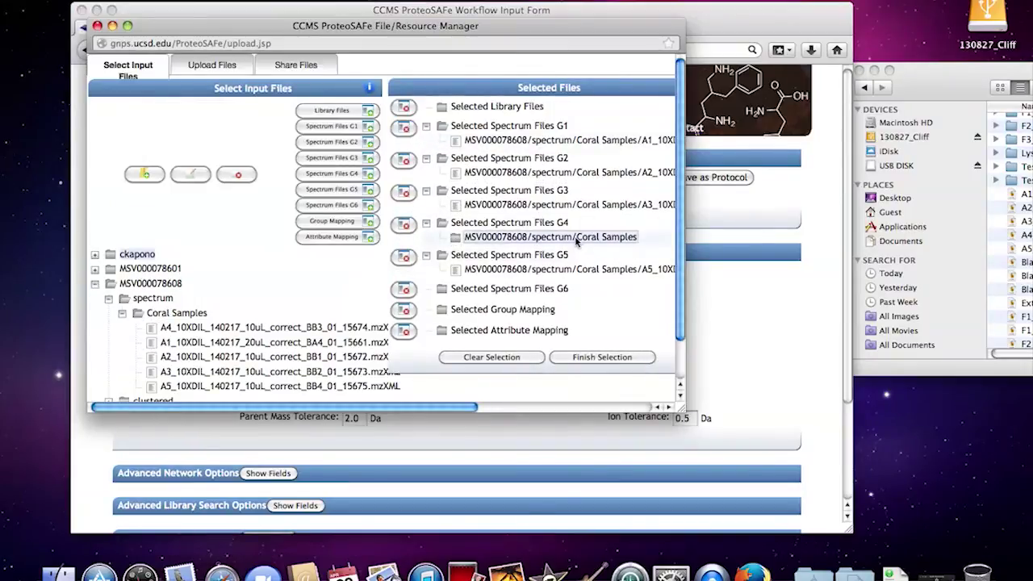
pyautogui.click(402, 226)
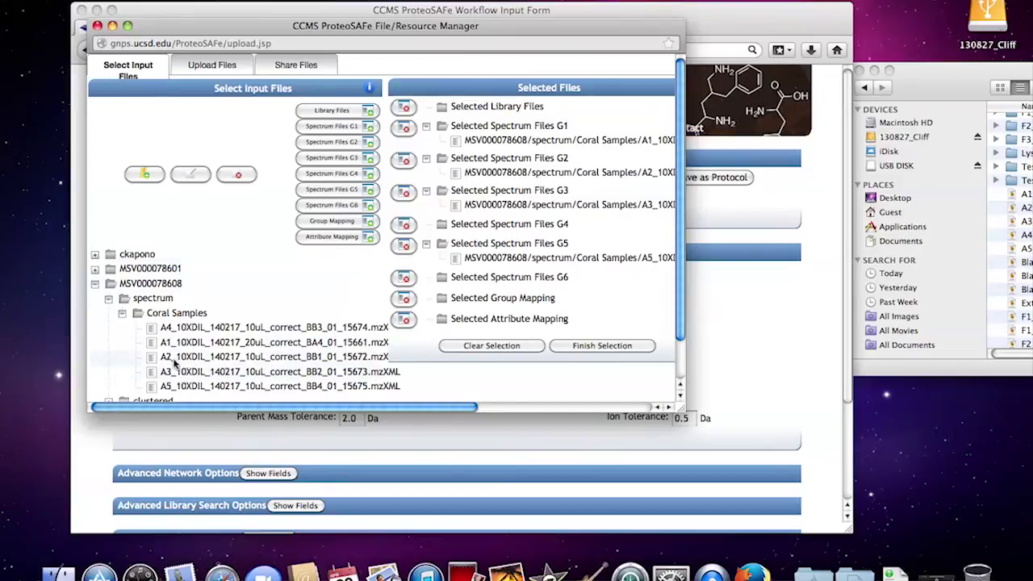
pyautogui.click(129, 328)
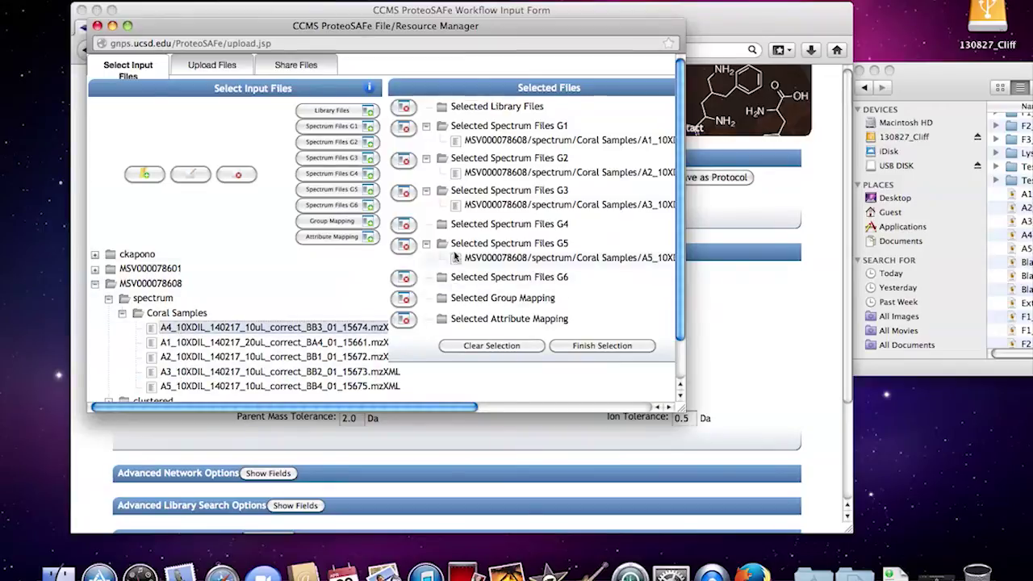
pyautogui.click(354, 175)
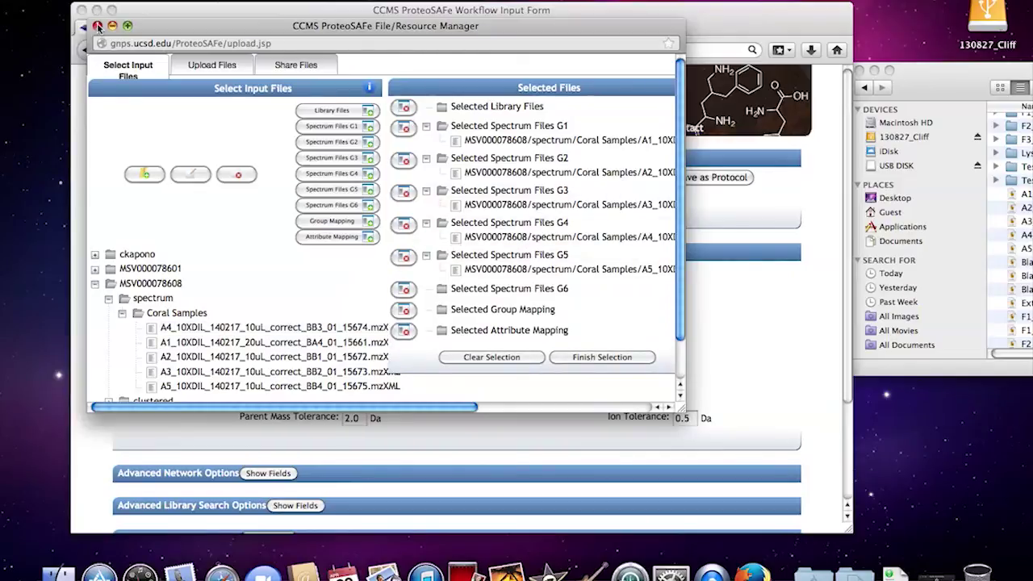
pyautogui.click(97, 26)
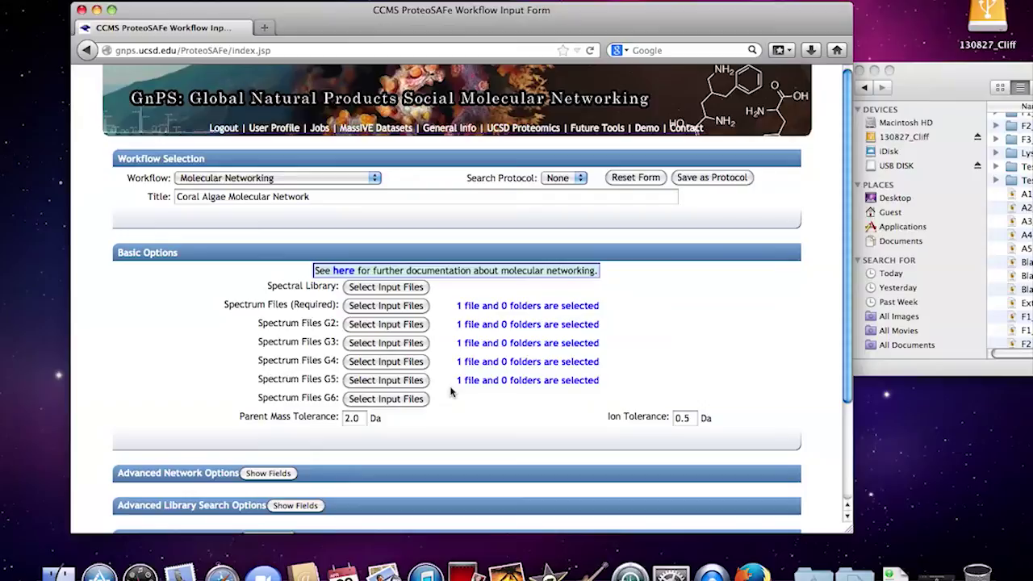
# Step: Scroll down the workflow form to review defaults such as Min Pairs Cos 0.7 and Network TopK 10
pyautogui.scroll(-3, 450, 391)
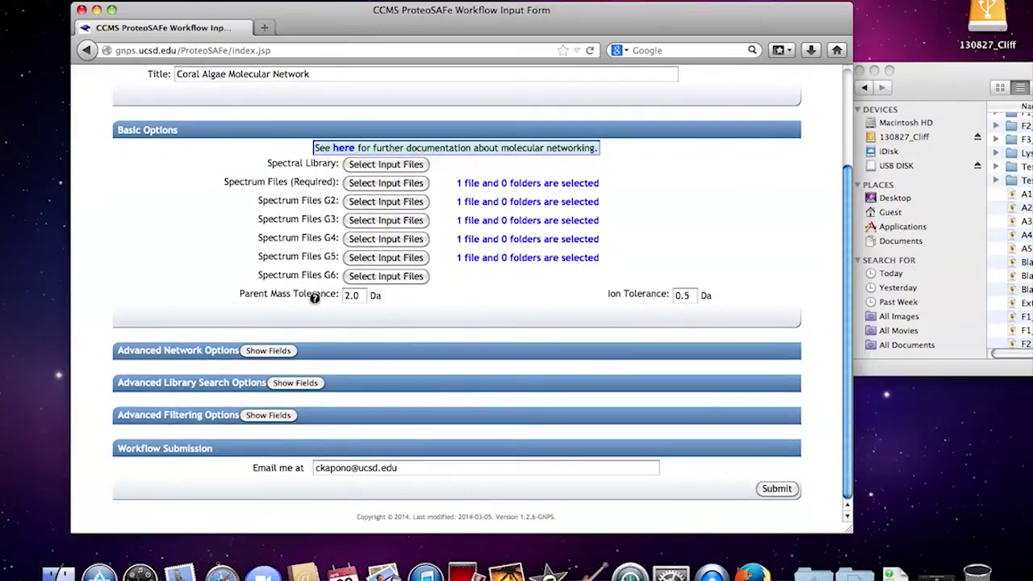
pyautogui.moveTo(315, 298)
# Step: Expand the Advanced Network Options and Advanced Library Search Options fields
pyautogui.click(270, 351)
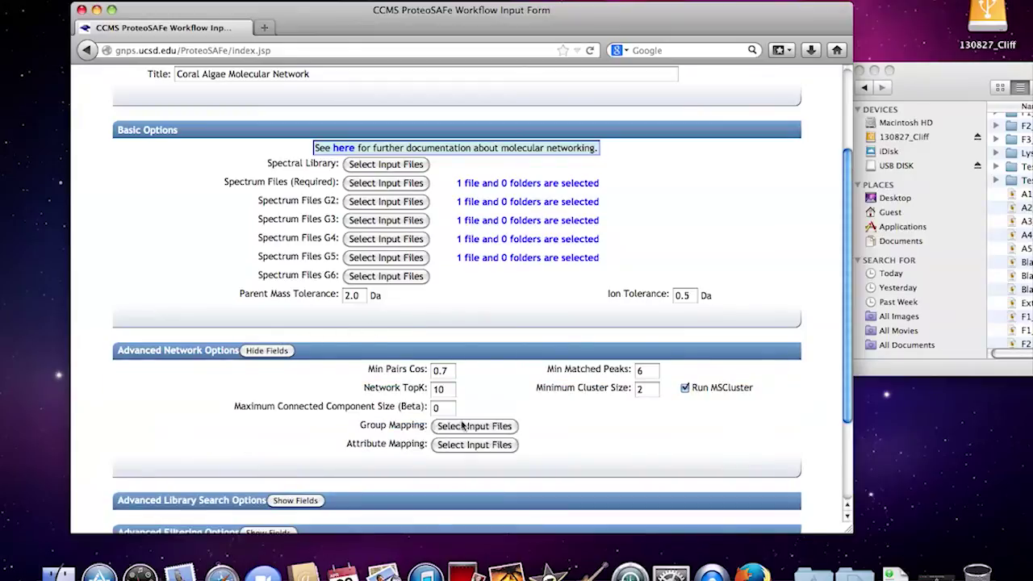
pyautogui.scroll(-3, 347, 386)
pyautogui.click(297, 385)
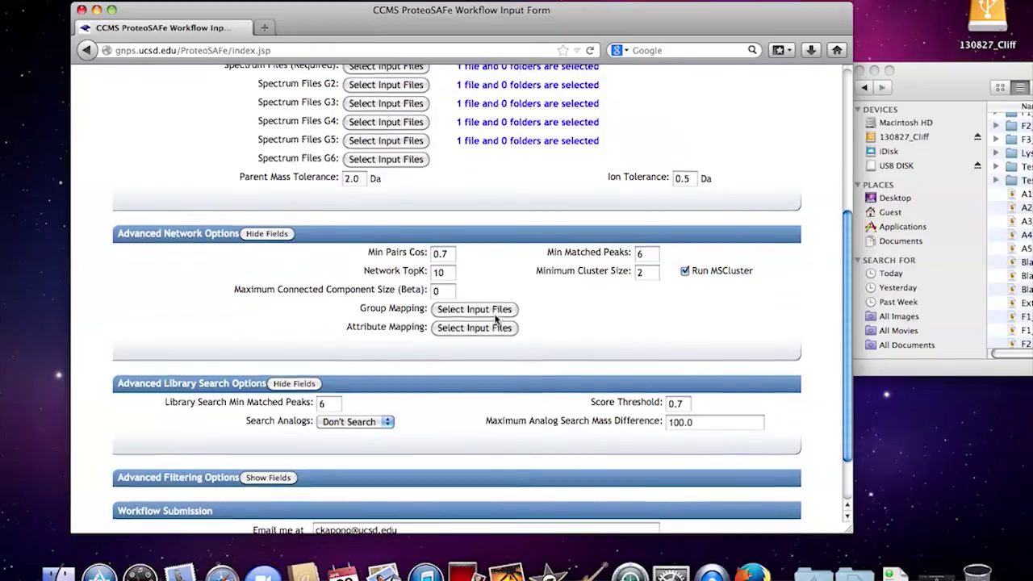
pyautogui.scroll(4, 497, 316)
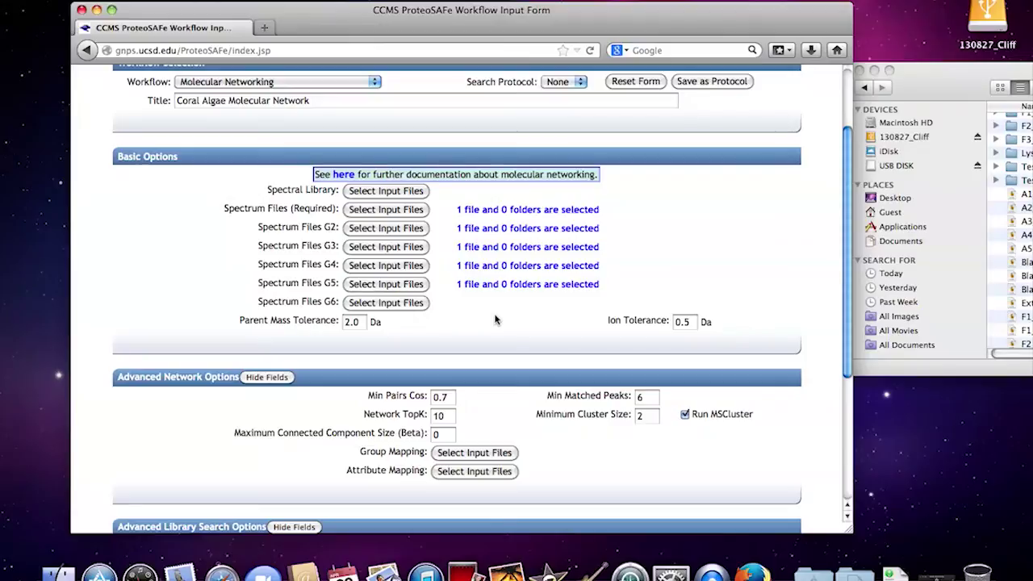
# Step: Set Parent Mass Tolerance 1.0 Da, Min Pairs Cos 0.65, Min Matched Peaks 4, and check spectral library files
pyautogui.click(348, 323)
pyautogui.scroll(-5, 569, 305)
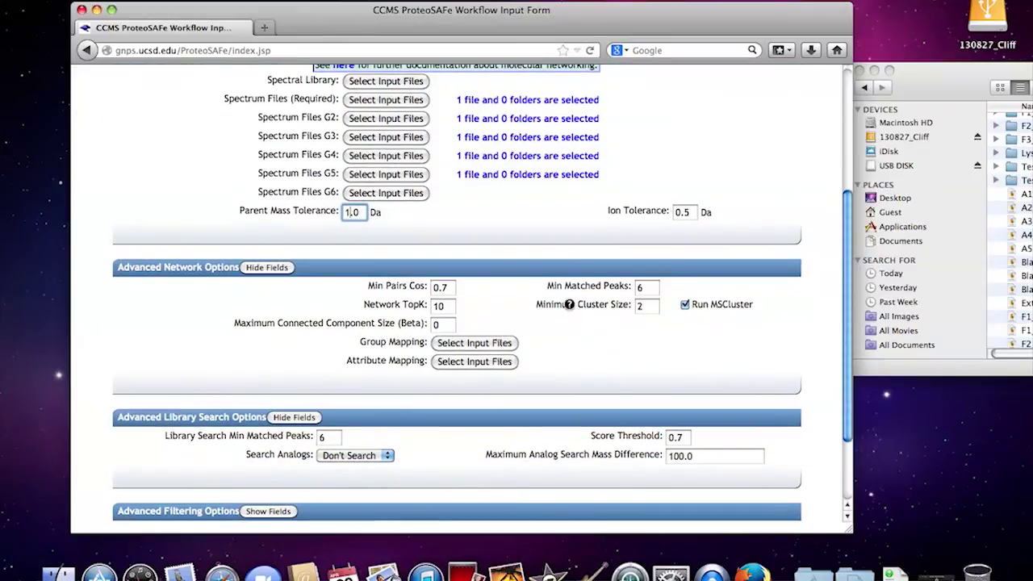
pyautogui.click(450, 287)
pyautogui.press('BackSpace')
pyautogui.write('65')
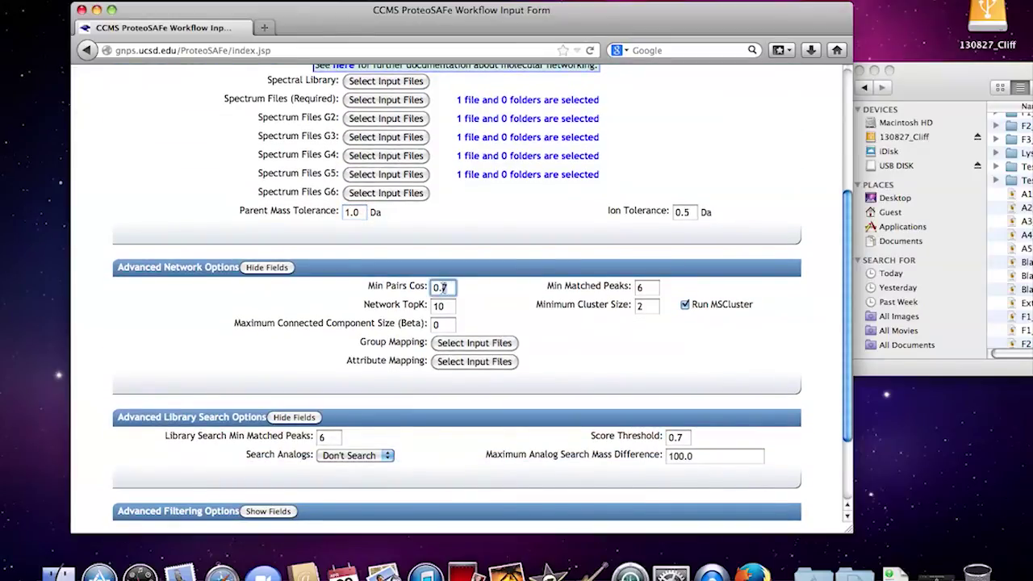
pyautogui.click(653, 287)
pyautogui.scroll(-2, 457, 323)
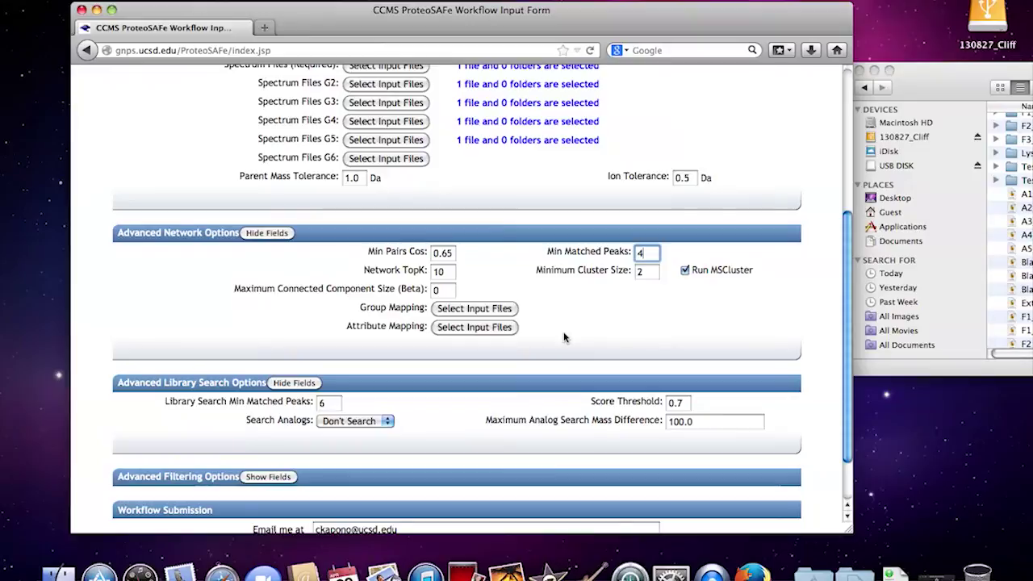
pyautogui.scroll(-2, 304, 329)
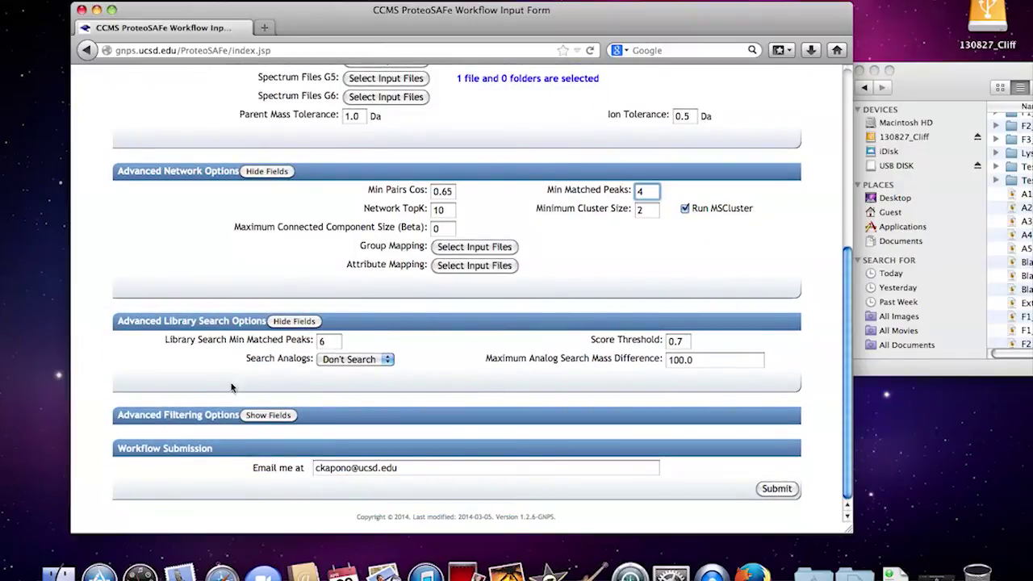
pyautogui.scroll(5, 445, 355)
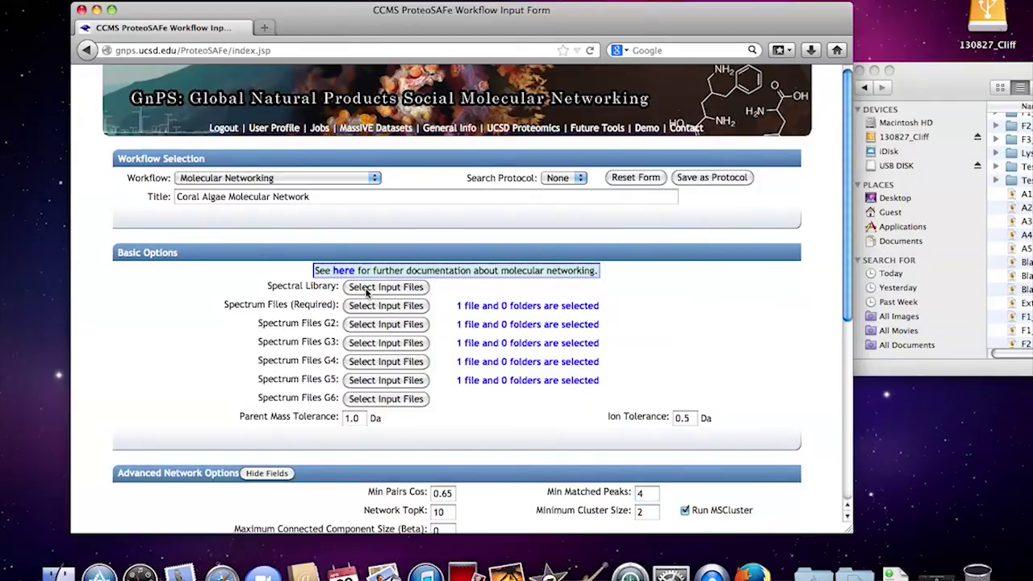
pyautogui.click(368, 291)
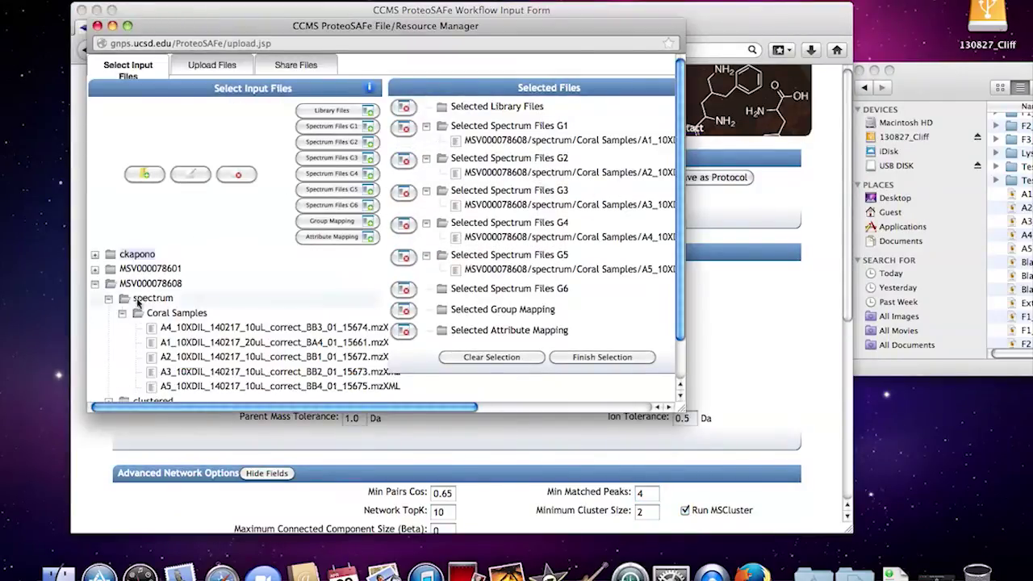
# Step: Collapse the MSV000078608 spectrum folders and close the file manager without changes
pyautogui.click(108, 298)
pyautogui.click(95, 283)
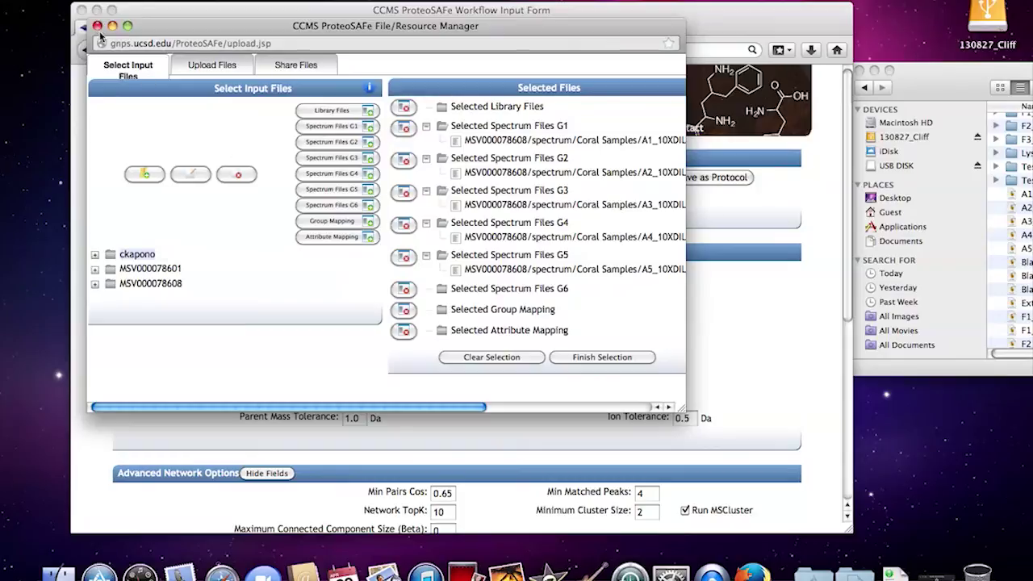
pyautogui.click(97, 27)
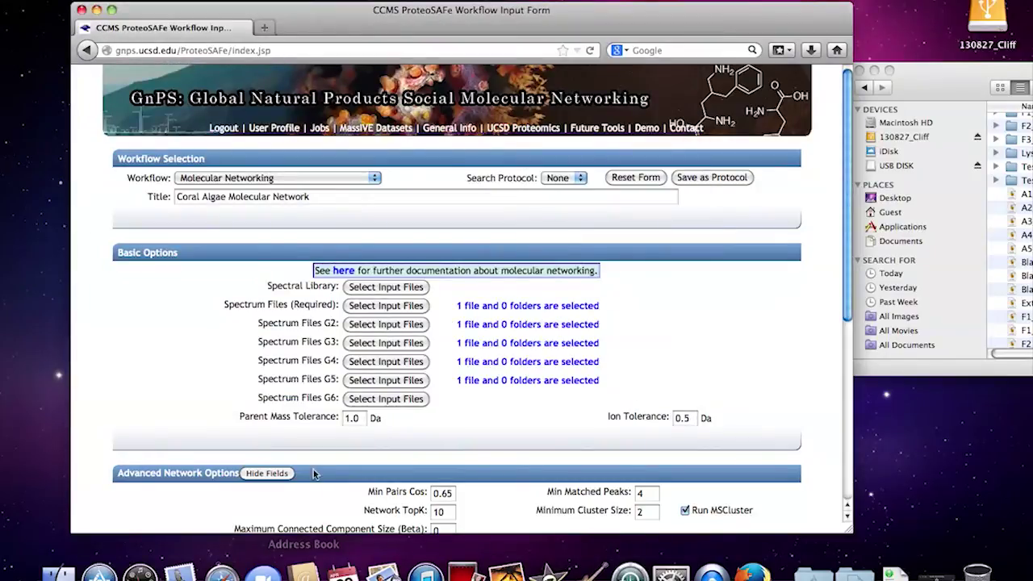
# Step: Submit the Coral Algae Molecular Network Tutorial networking job
pyautogui.scroll(-8, 310, 469)
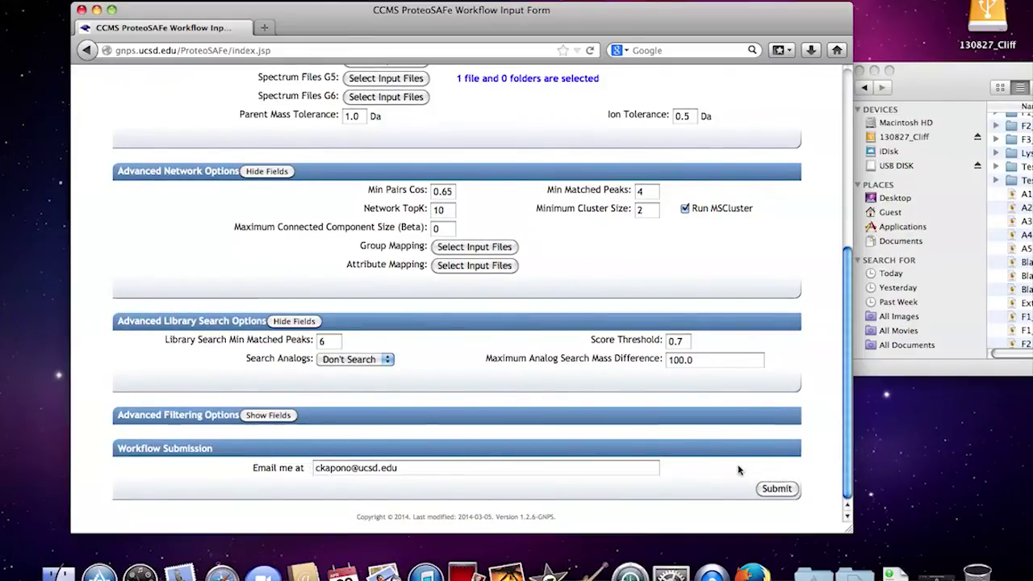
pyautogui.scroll(5, 674, 371)
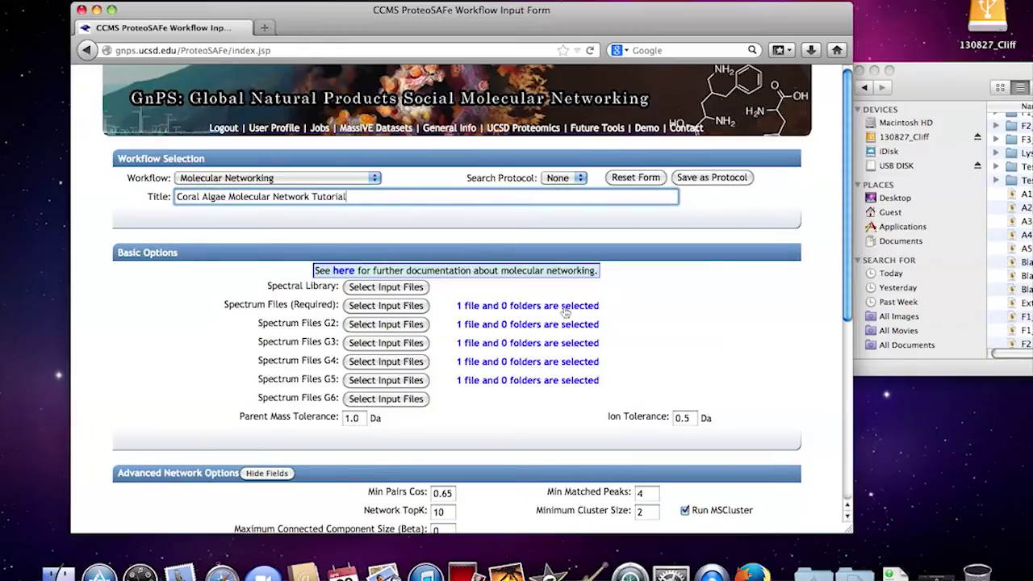
pyautogui.scroll(-5, 741, 486)
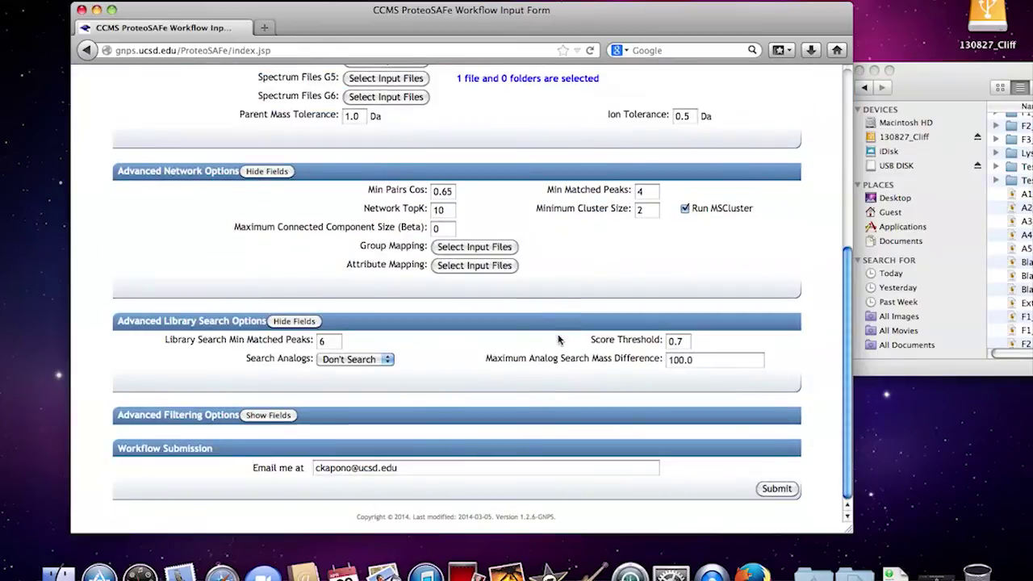
pyautogui.click(775, 489)
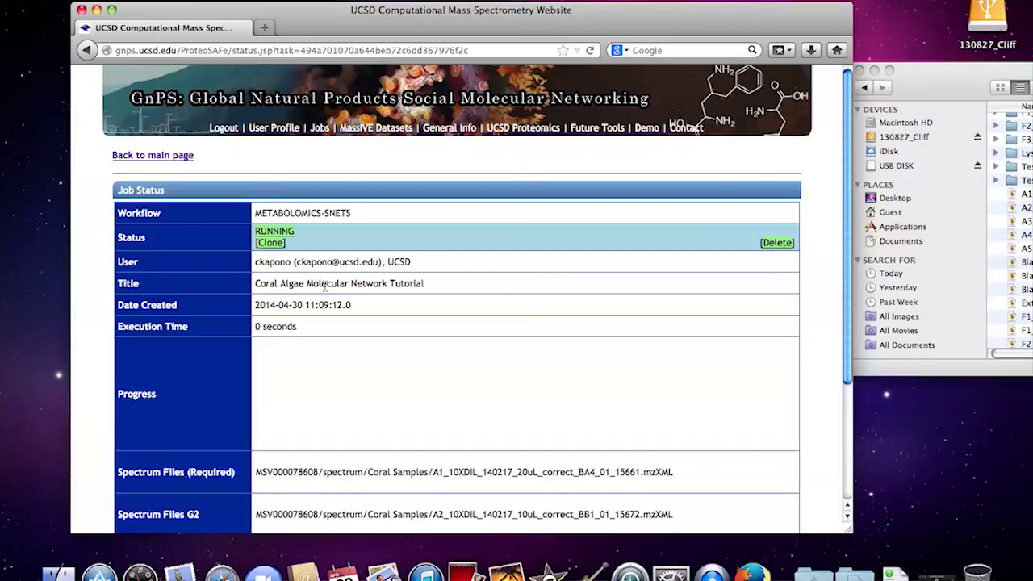
# Step: Wait on the status page until the job changes from RUNNING to DONE after 6 minutes 4 seconds
pyautogui.scroll(-5, 325, 287)
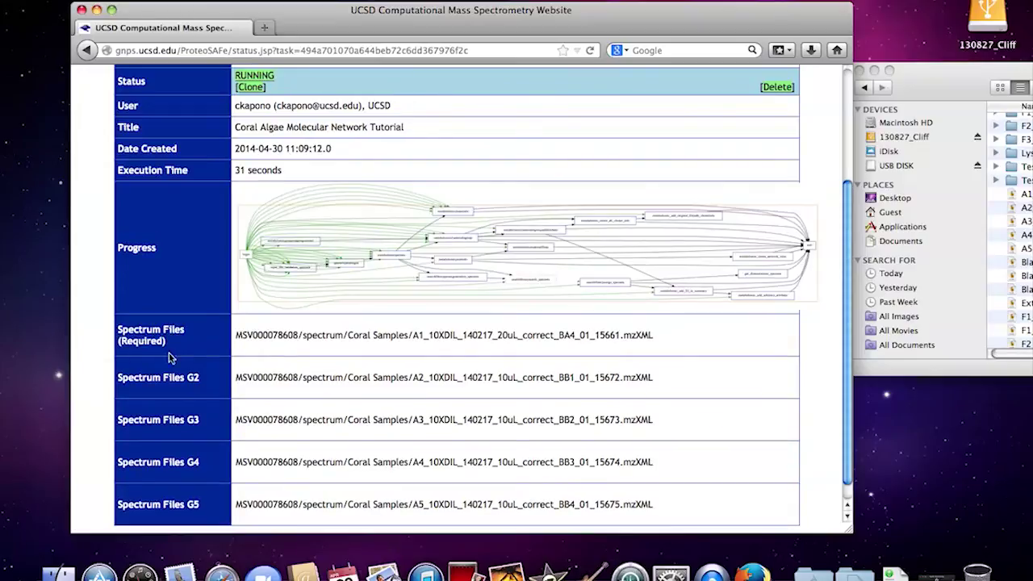
pyautogui.scroll(-1, 367, 362)
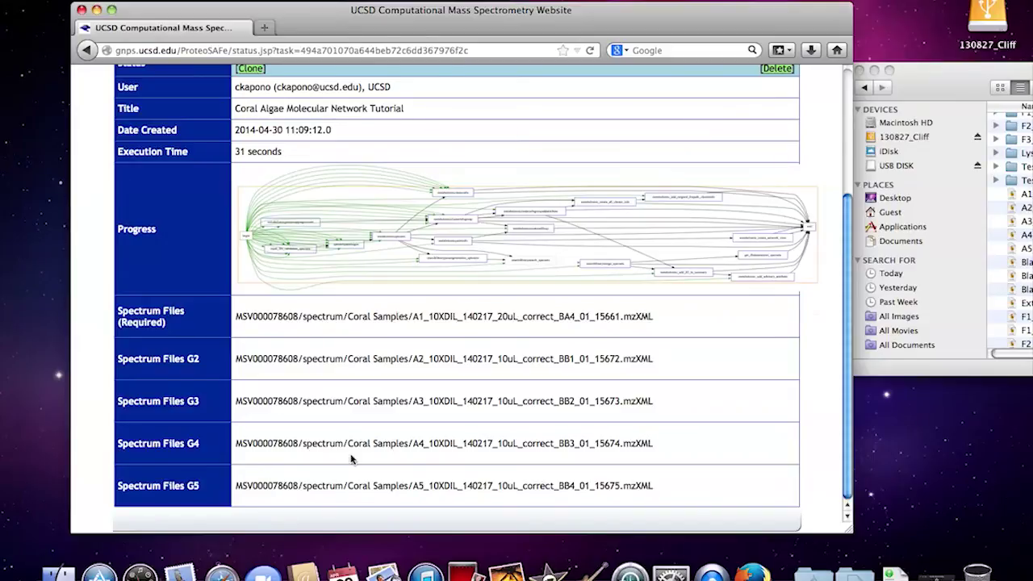
pyautogui.scroll(5, 351, 458)
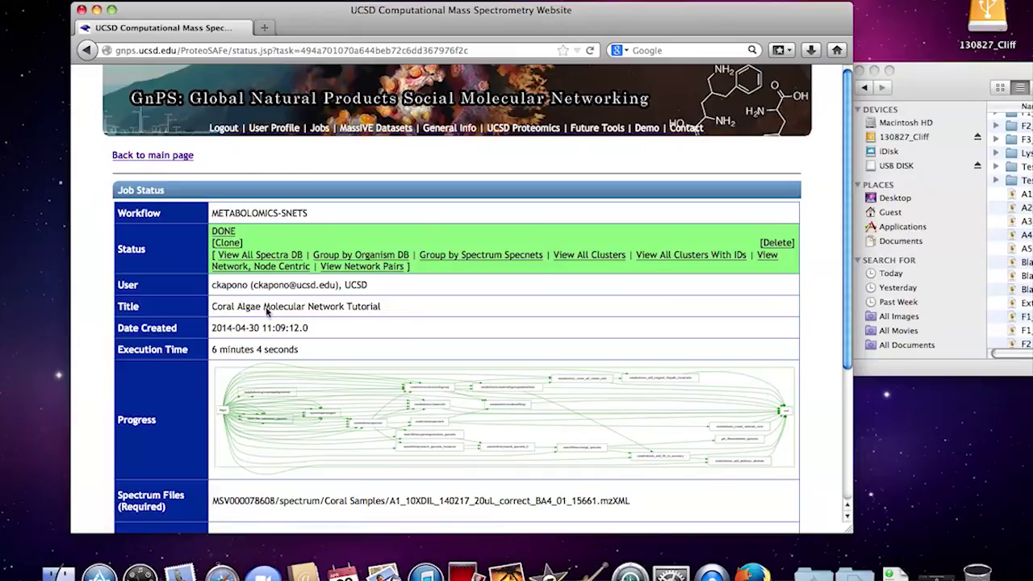
# Step: Clone the tutorial job to review its advanced network and library settings, then open the Jobs list
pyautogui.click(228, 243)
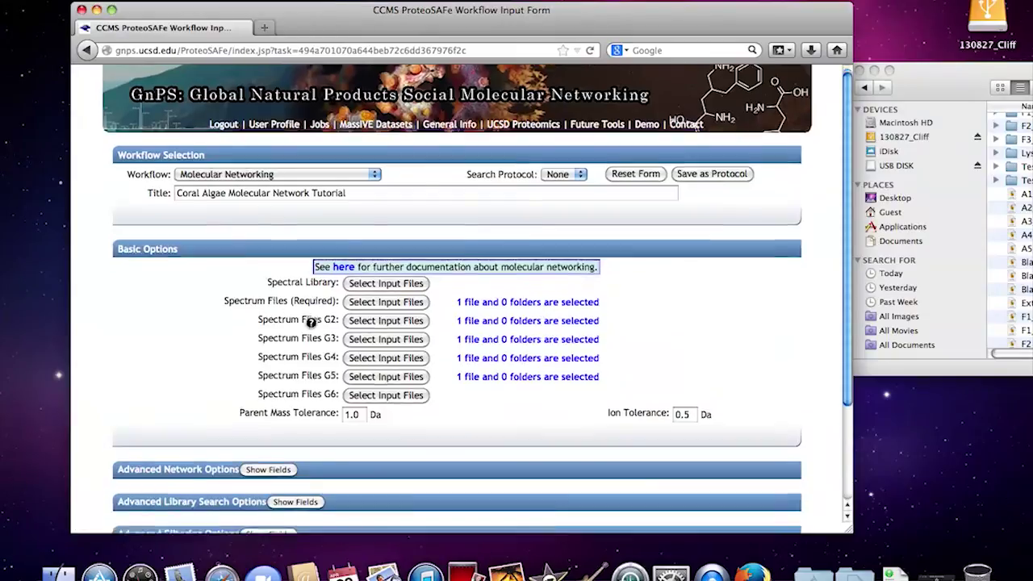
pyautogui.scroll(-3, 244, 365)
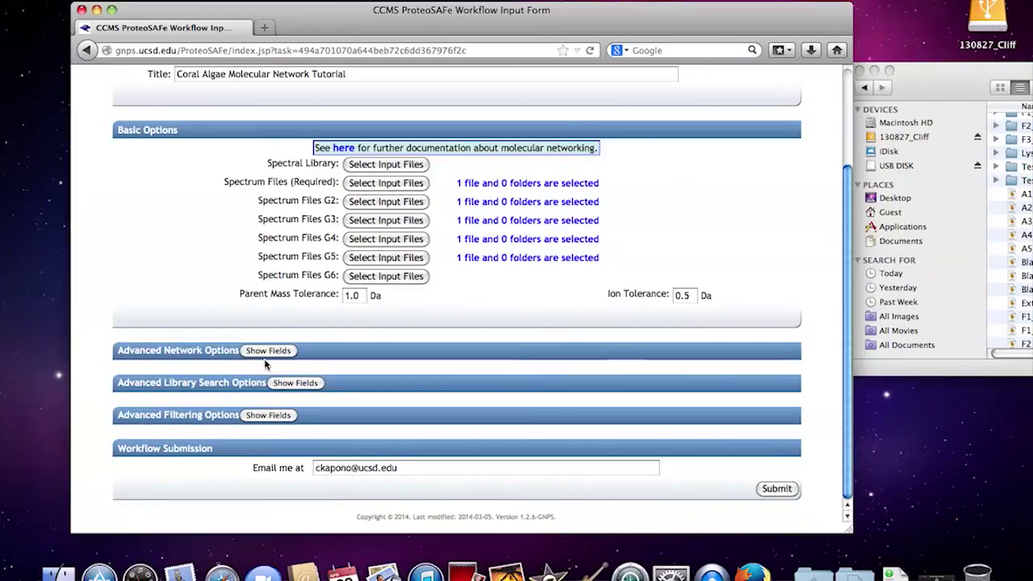
pyautogui.click(263, 352)
pyautogui.click(292, 501)
pyautogui.scroll(-4, 336, 379)
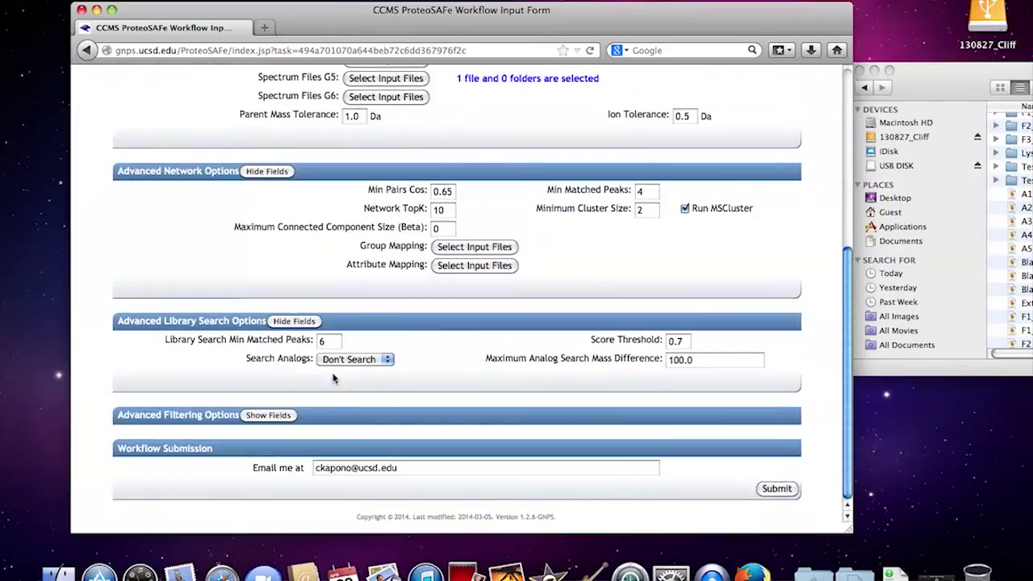
pyautogui.scroll(10, 539, 241)
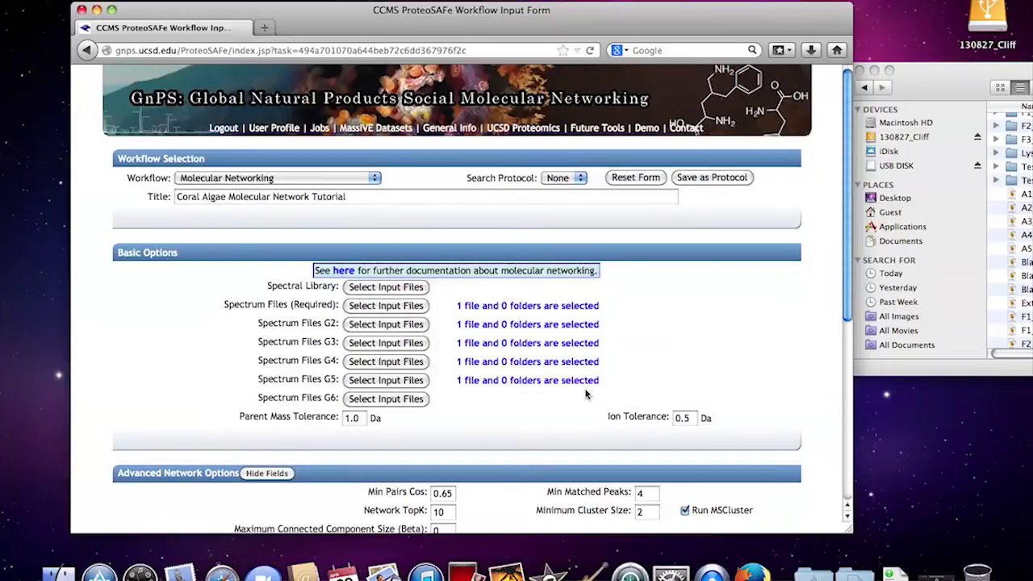
pyautogui.scroll(-10, 484, 476)
pyautogui.scroll(5, 522, 318)
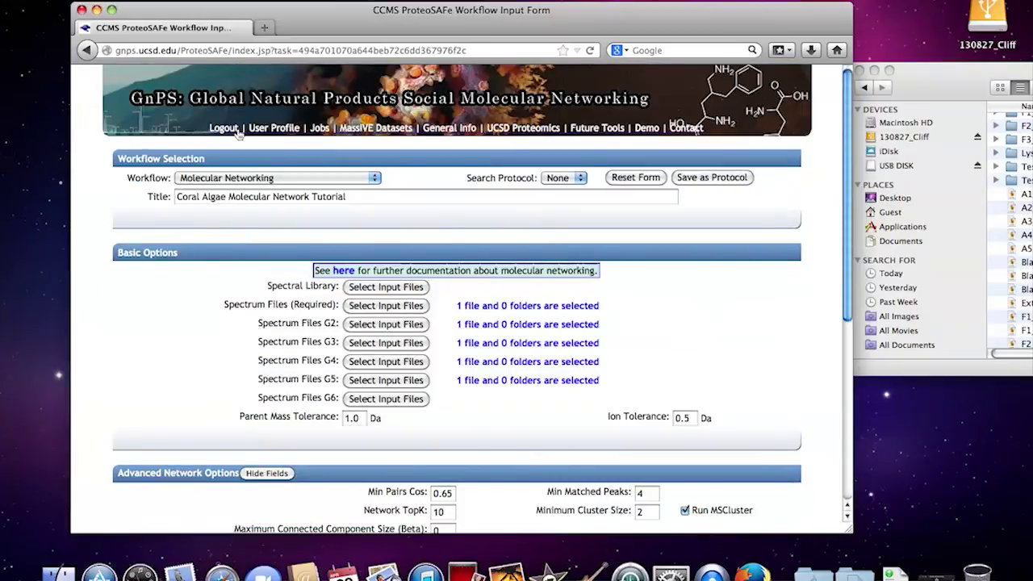
pyautogui.click(322, 129)
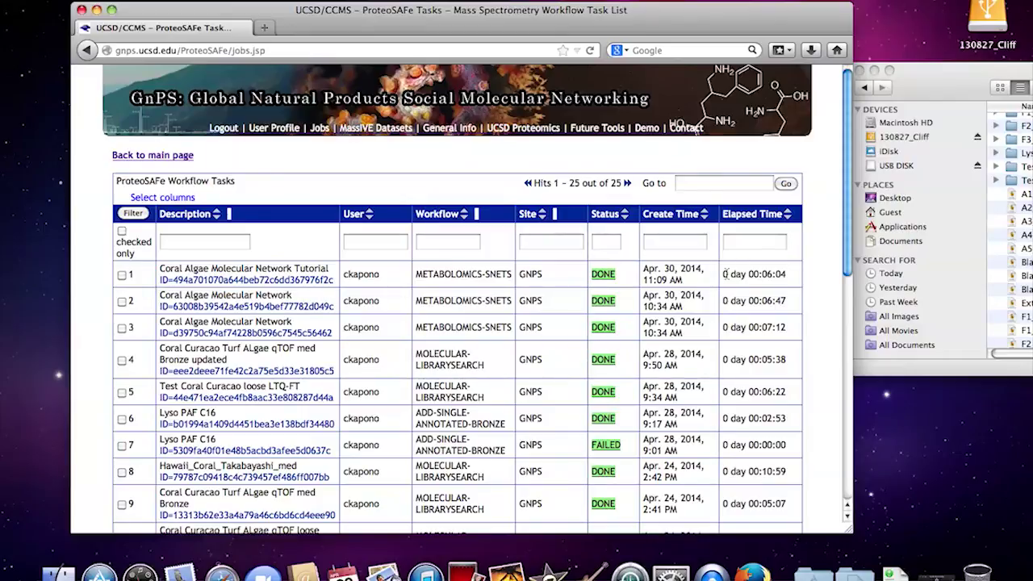
# Step: Open the DONE tutorial job from row 1 and view its Group by Spectrum Specnets results
pyautogui.click(598, 278)
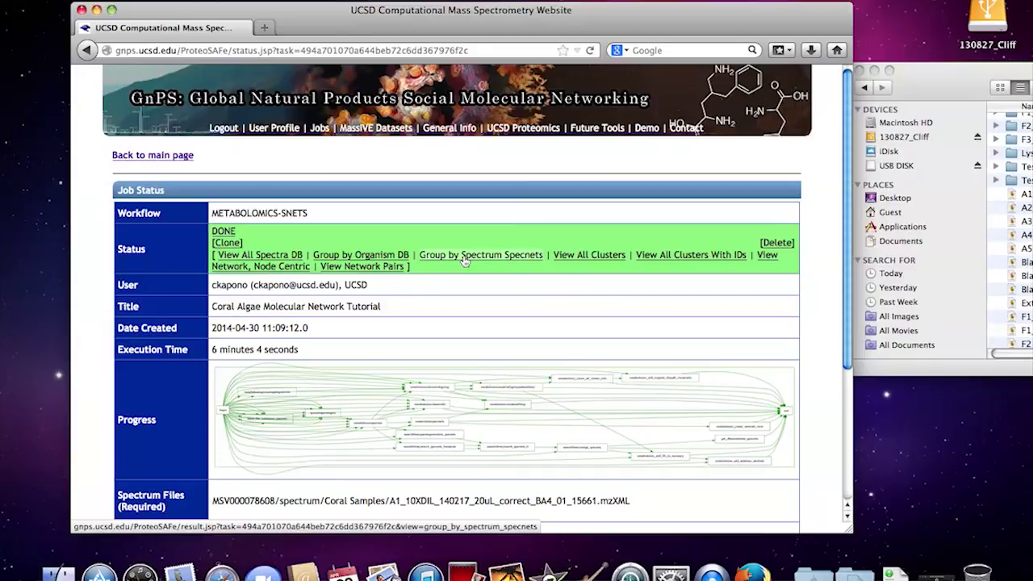
pyautogui.click(463, 257)
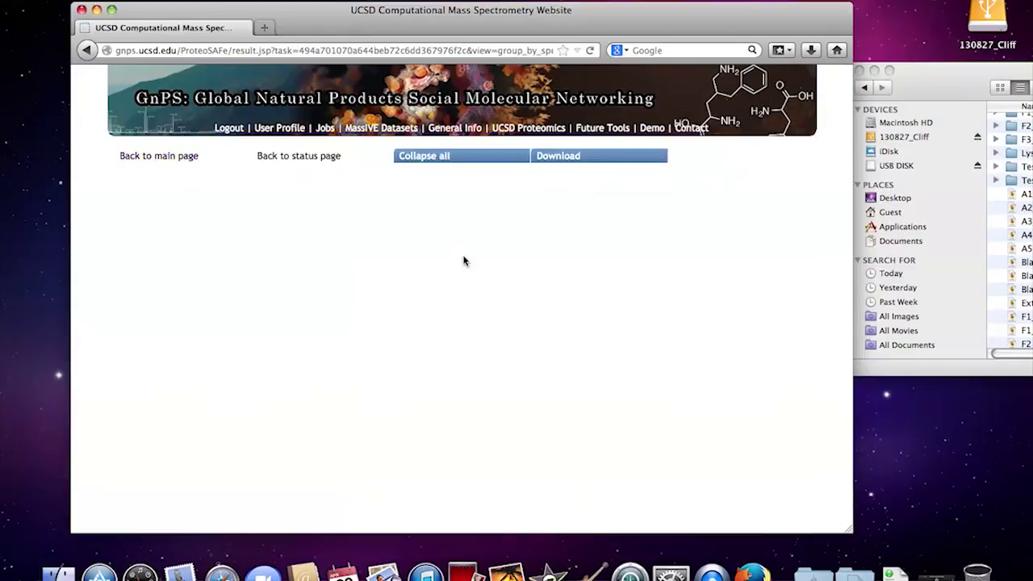
# Step: Save the spectrum-specnets results as a 1.3 MB zip file and open it
pyautogui.click(567, 159)
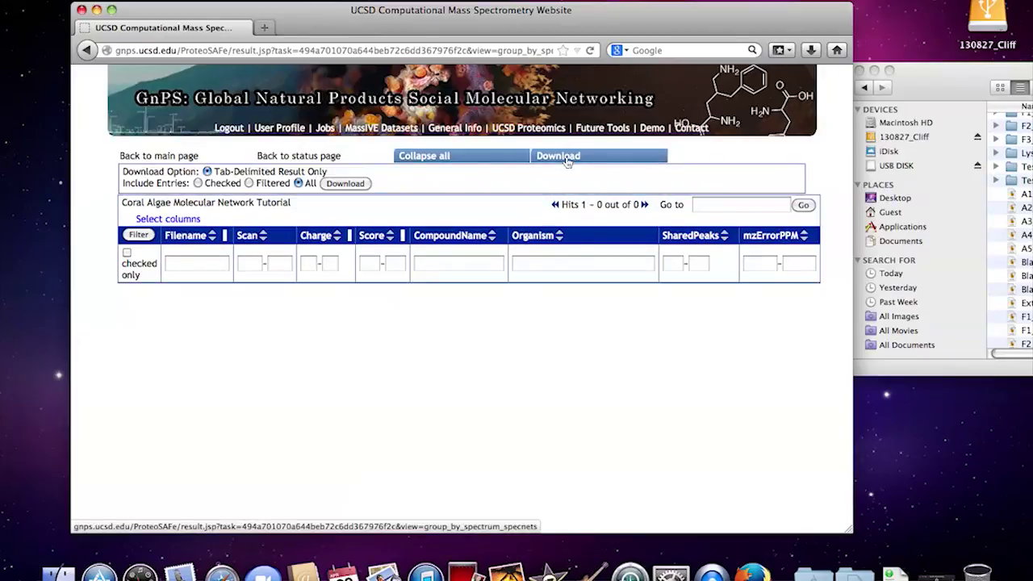
pyautogui.click(345, 183)
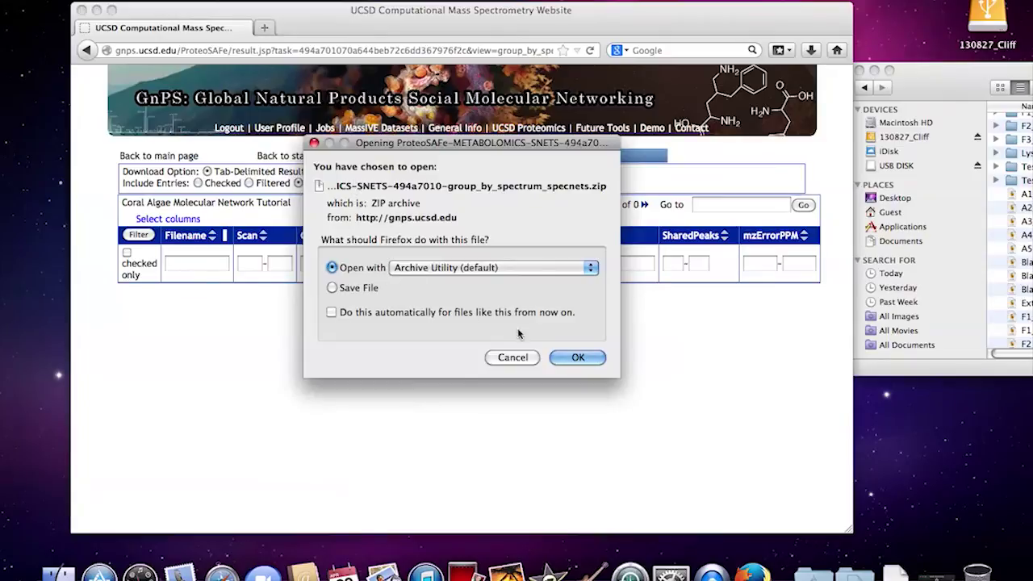
pyautogui.click(352, 289)
pyautogui.click(578, 358)
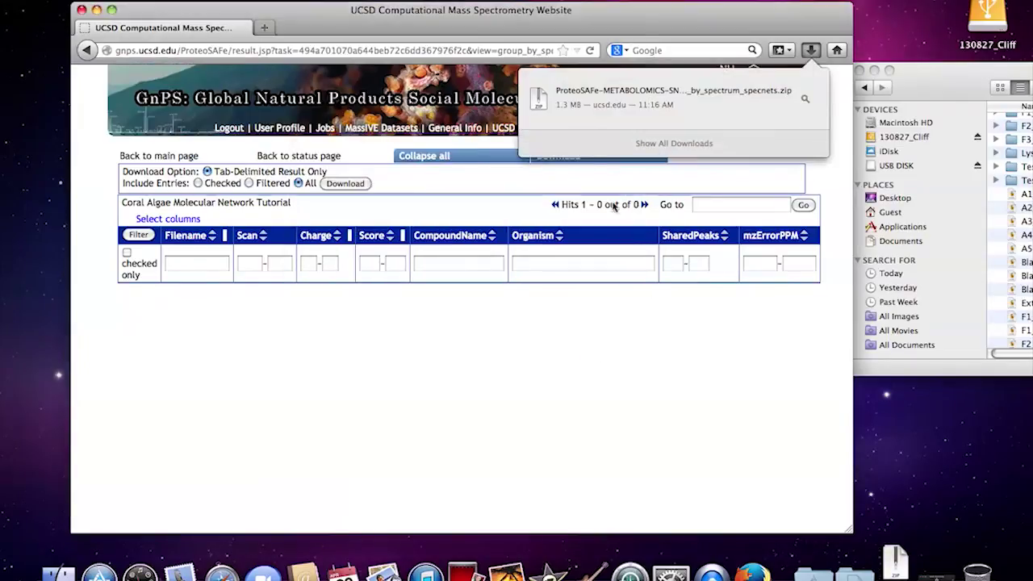
pyautogui.click(677, 91)
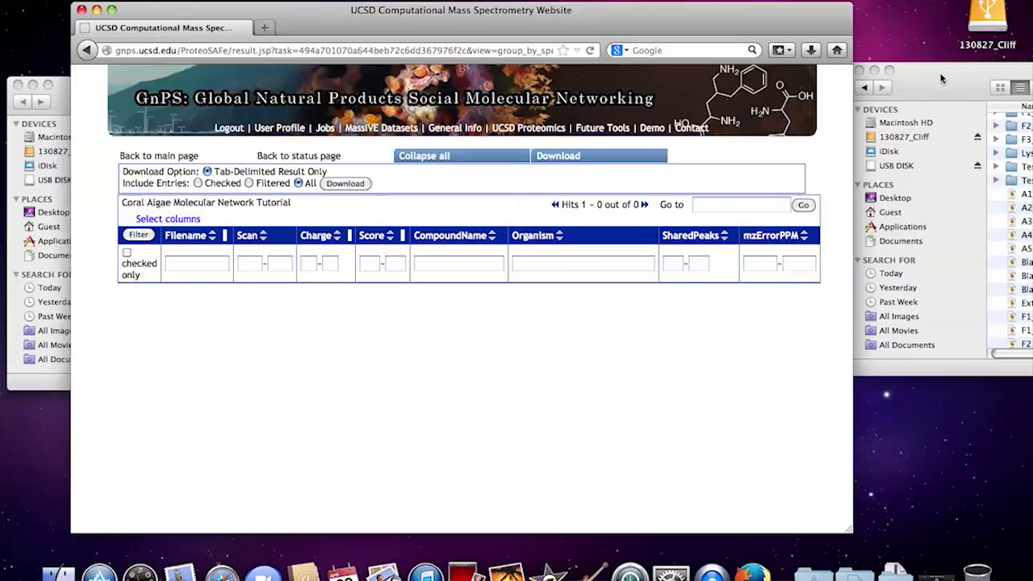
# Step: Drag the unpacked ProteoSAFe specnets folder from Guest's Downloads onto the desktop
pyautogui.moveTo(950, 74); pyautogui.dragTo(619, 89)
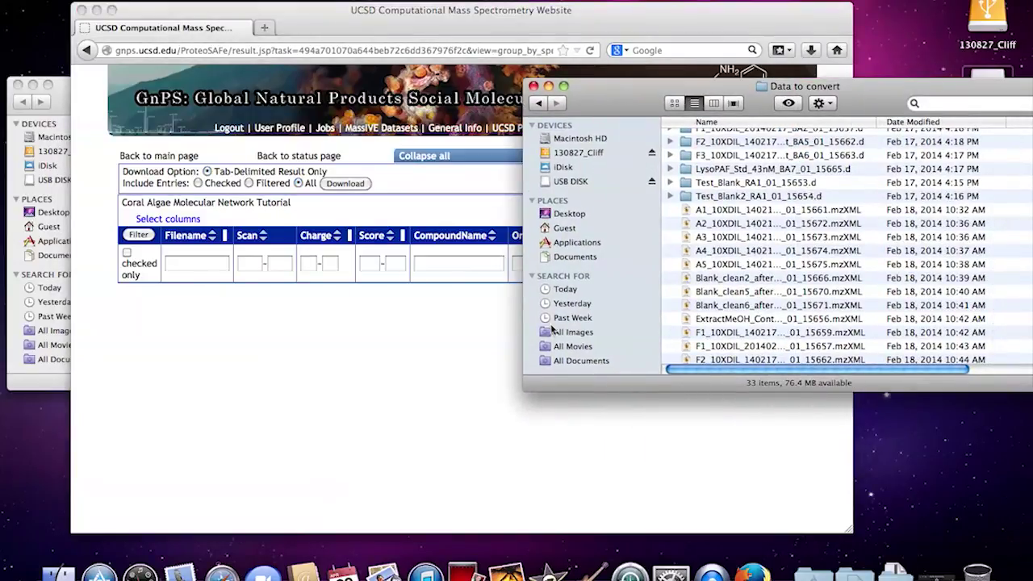
pyautogui.click(563, 229)
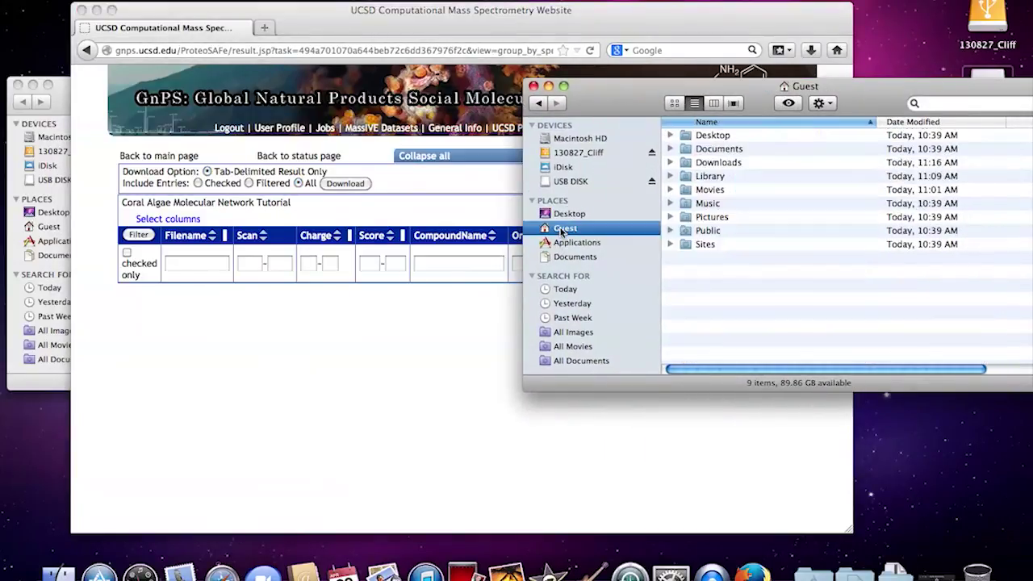
pyautogui.click(670, 163)
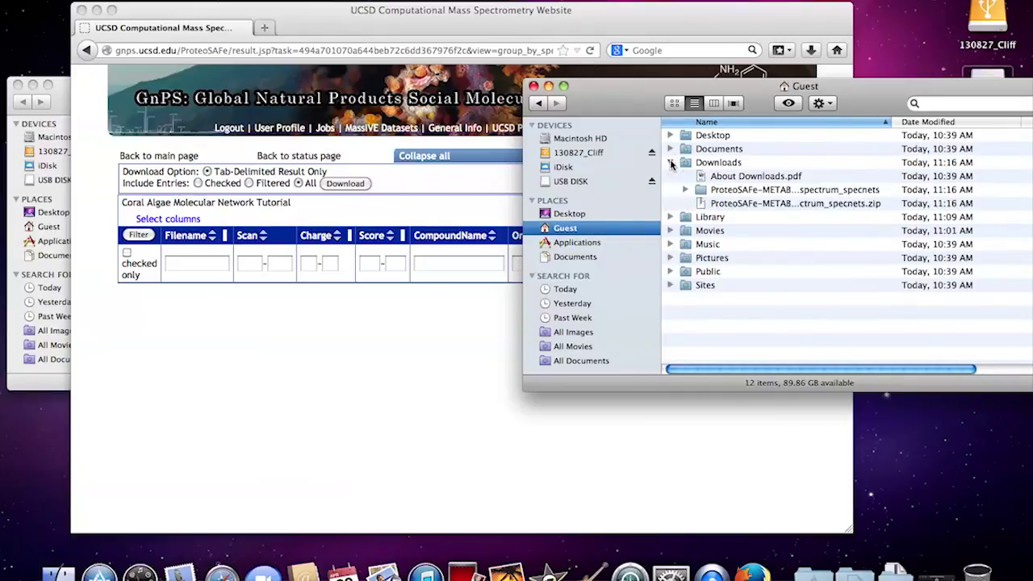
pyautogui.moveTo(701, 192); pyautogui.dragTo(922, 449)
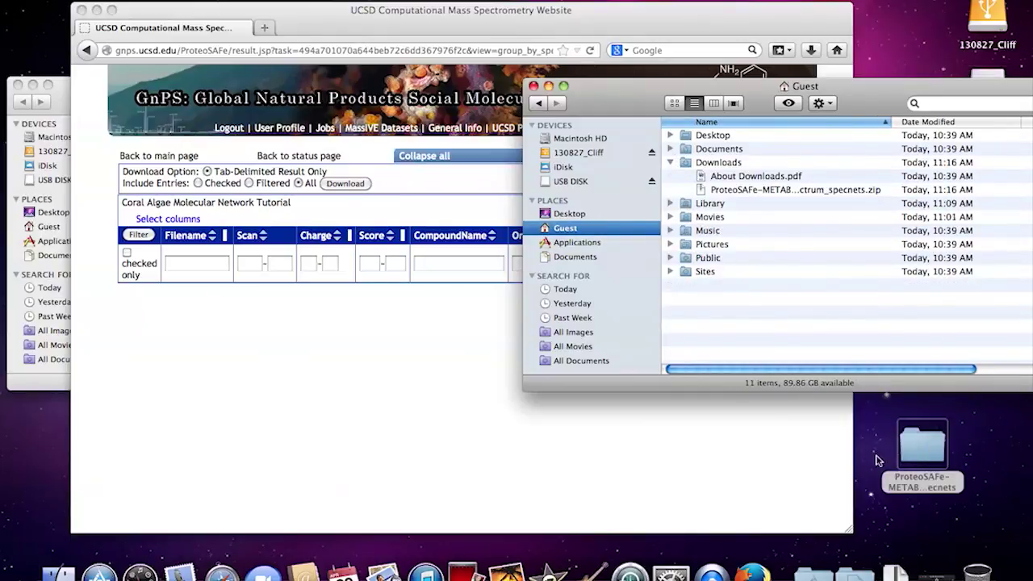
pyautogui.click(533, 85)
# Step: Move the results folder up on the desktop, open it, then close its window
pyautogui.moveTo(938, 463); pyautogui.dragTo(925, 232)
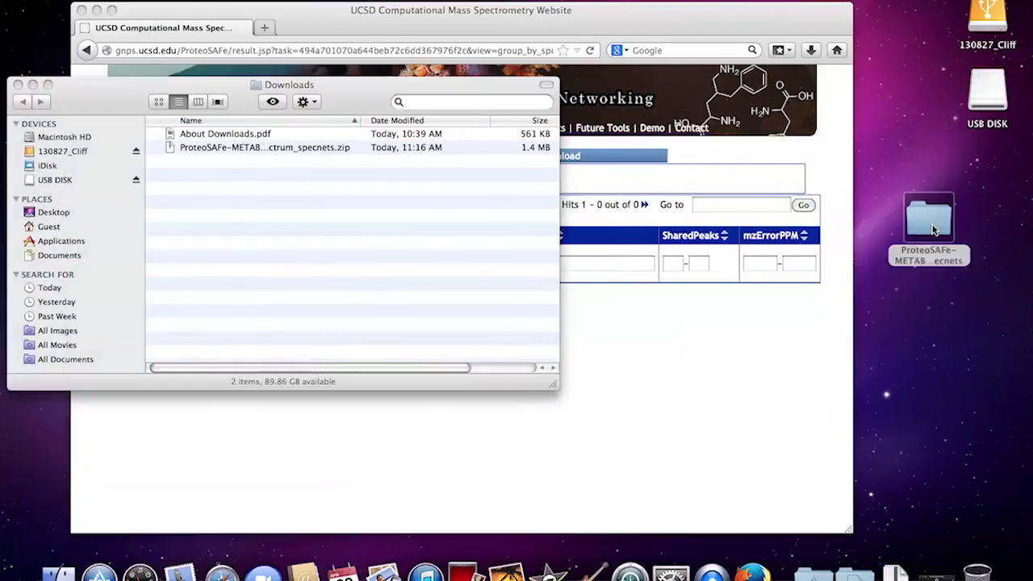
pyautogui.doubleClick(928, 227)
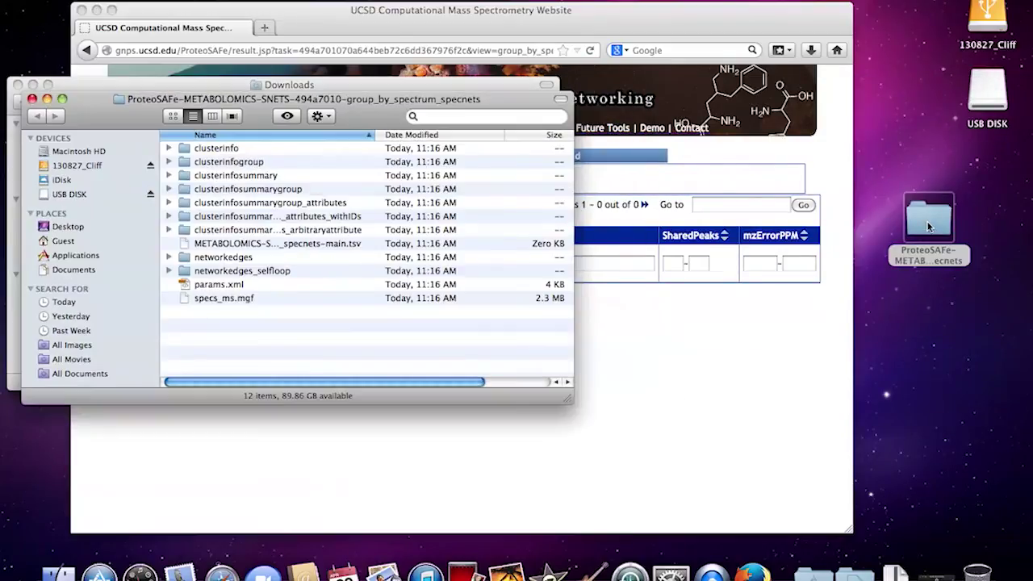
pyautogui.moveTo(113, 121); pyautogui.dragTo(252, 96)
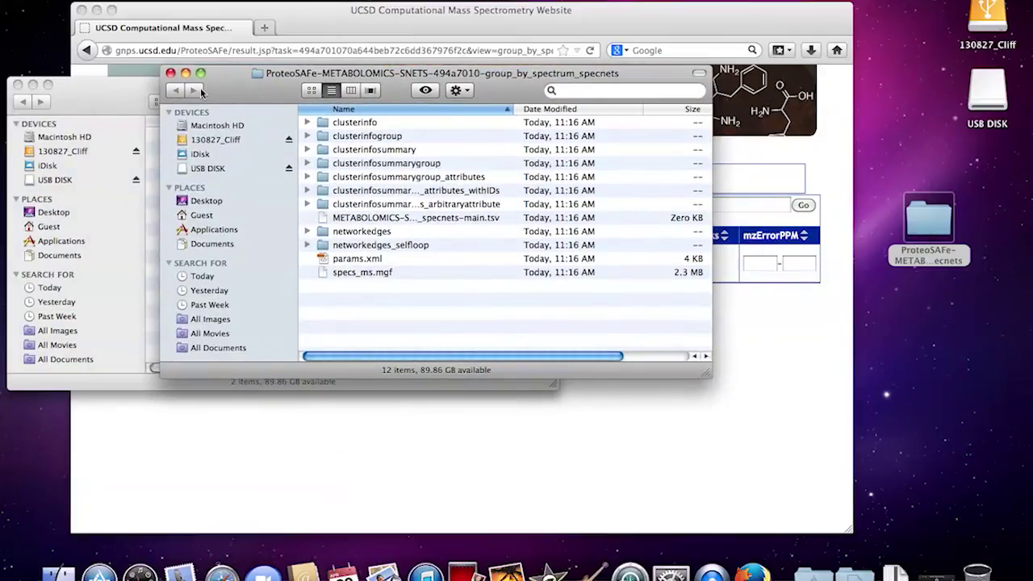
pyautogui.click(170, 73)
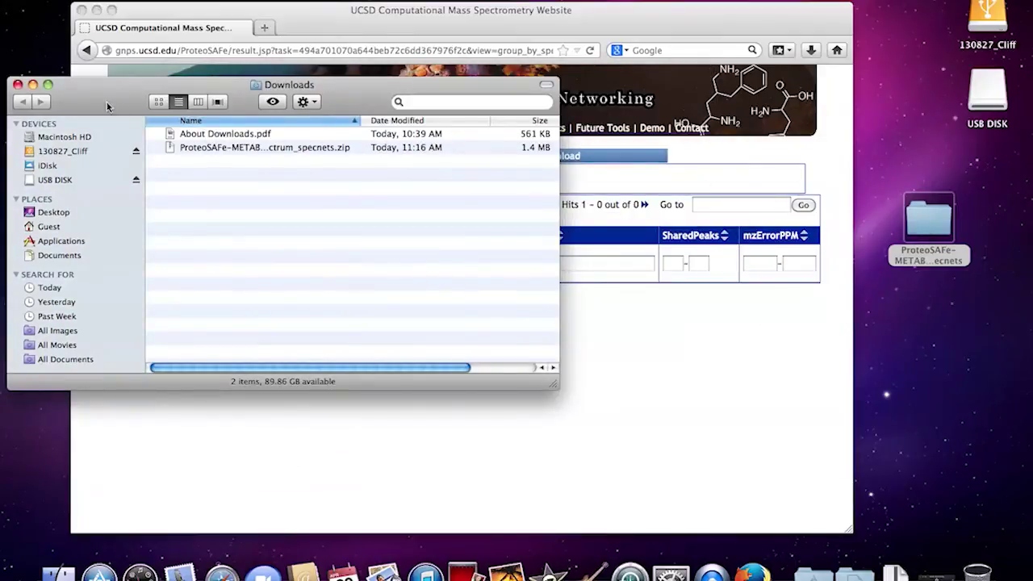
# Step: Return to GNPS, reopen the desktop results folder to inspect its 12 files, then close it
pyautogui.click(562, 25)
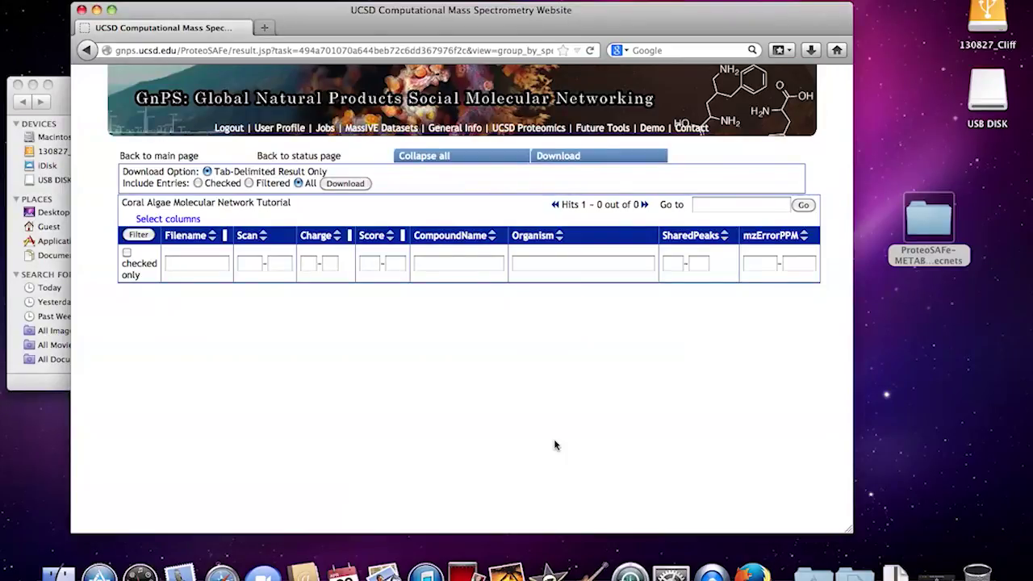
pyautogui.doubleClick(930, 222)
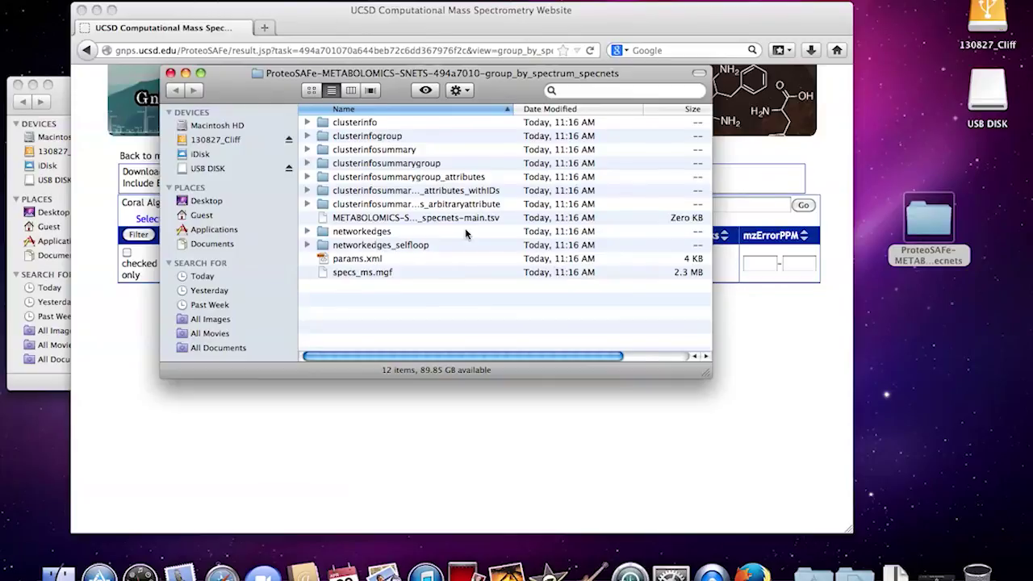
pyautogui.click(171, 73)
pyautogui.click(936, 572)
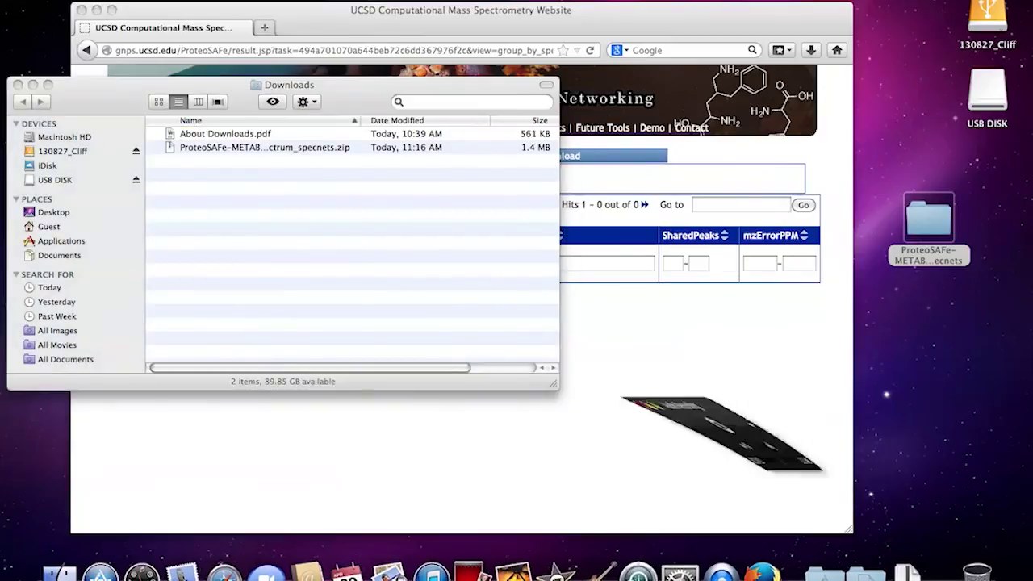
pyautogui.click(141, 110)
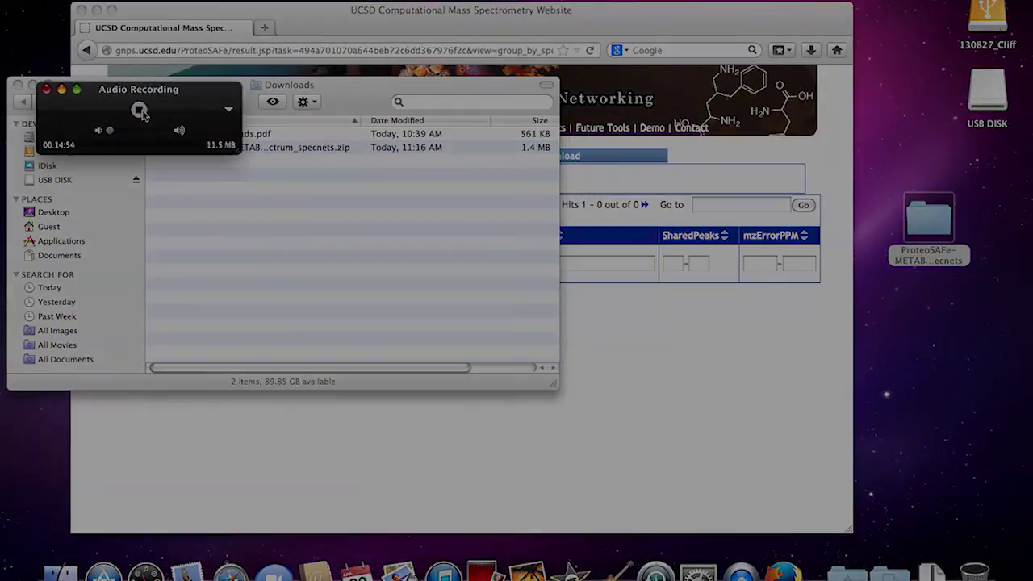